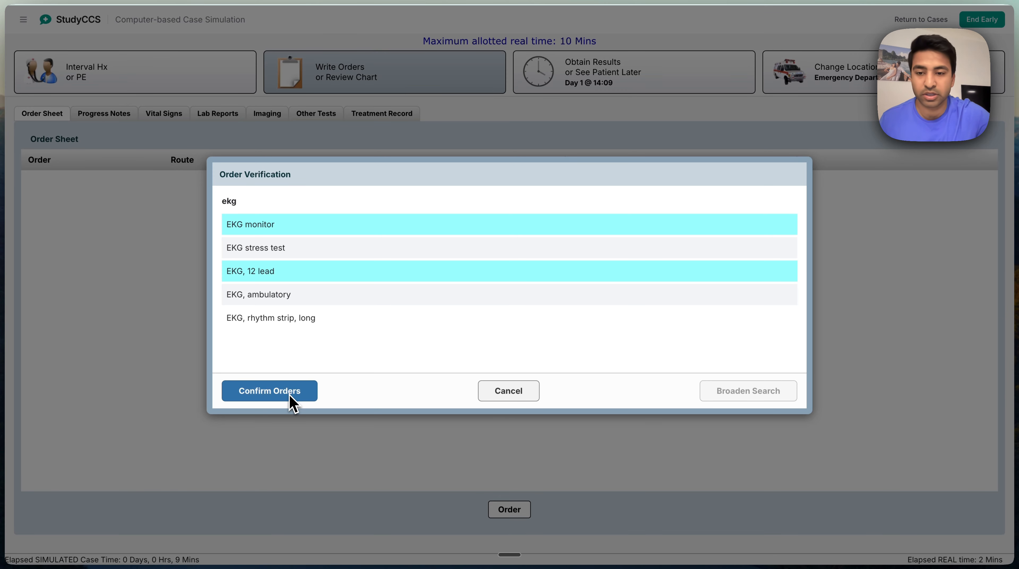
Confirm the EKG monitor and 12-lead EKG orders, and order IV access and Accucheck glucose with default qualifiers
left_click(290, 399)
left_click(478, 338)
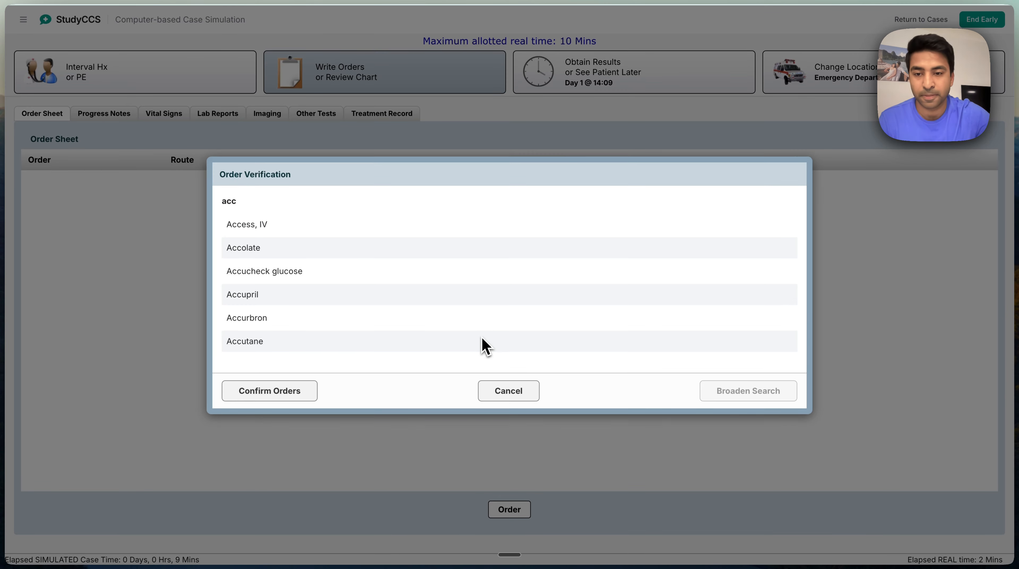
left_click(286, 230)
left_click(295, 274)
left_click(284, 394)
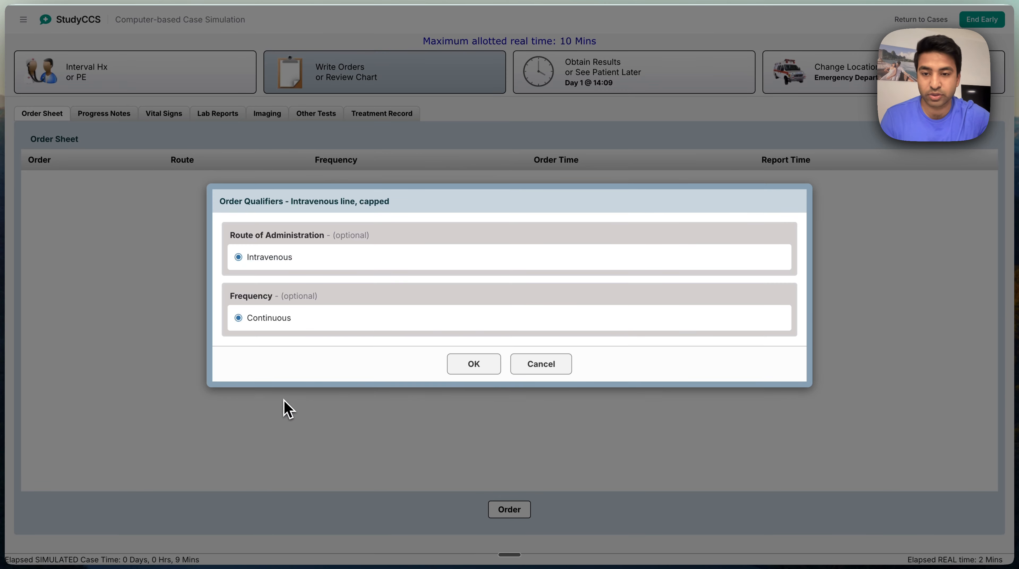
left_click(456, 362)
left_click(489, 341)
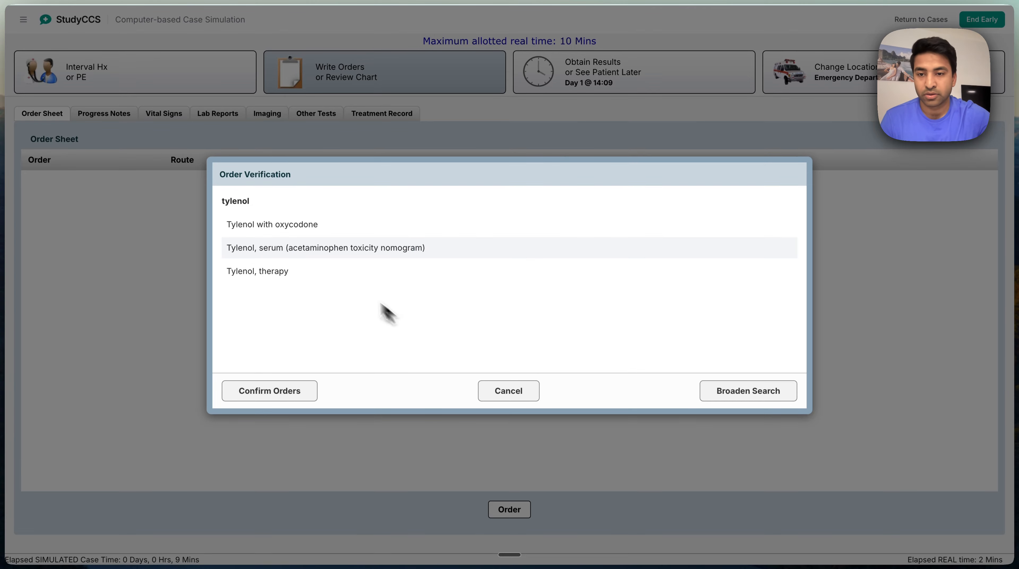
Order Tylenol therapy as a one-time oral dose and cancel the misspelled "oxyggen" entry
left_click(308, 275)
left_click(288, 394)
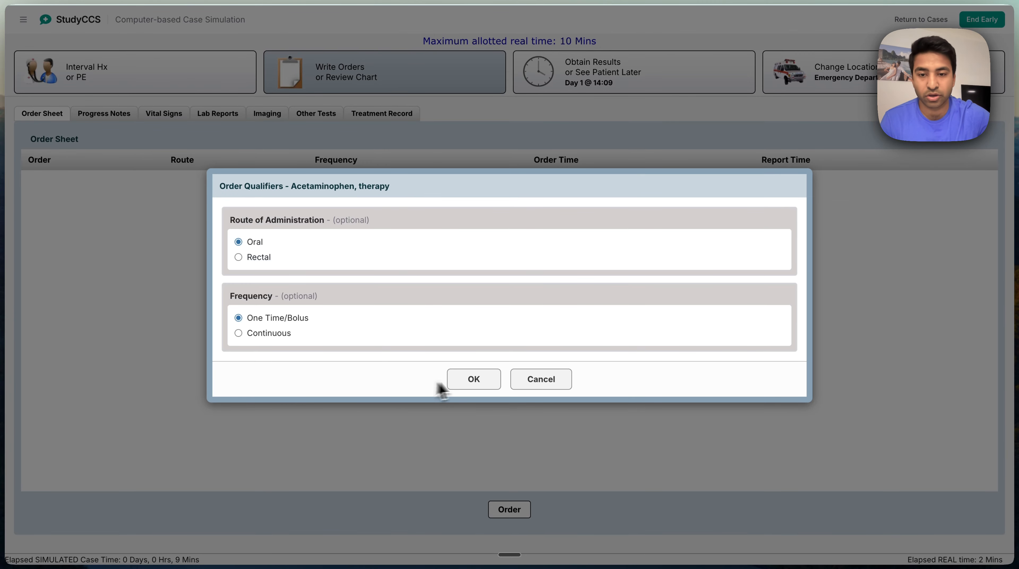
left_click(470, 381)
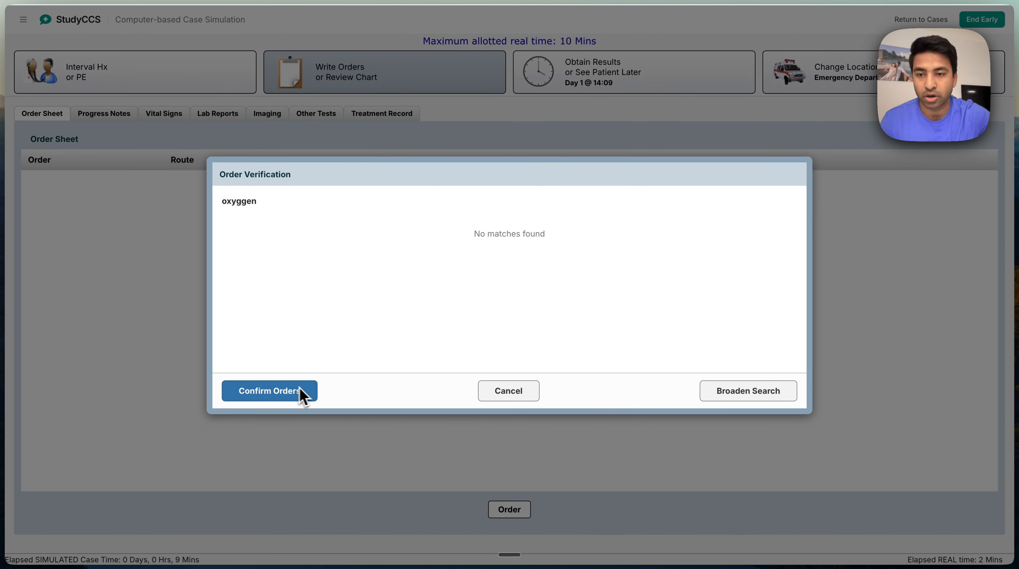
left_click(747, 394)
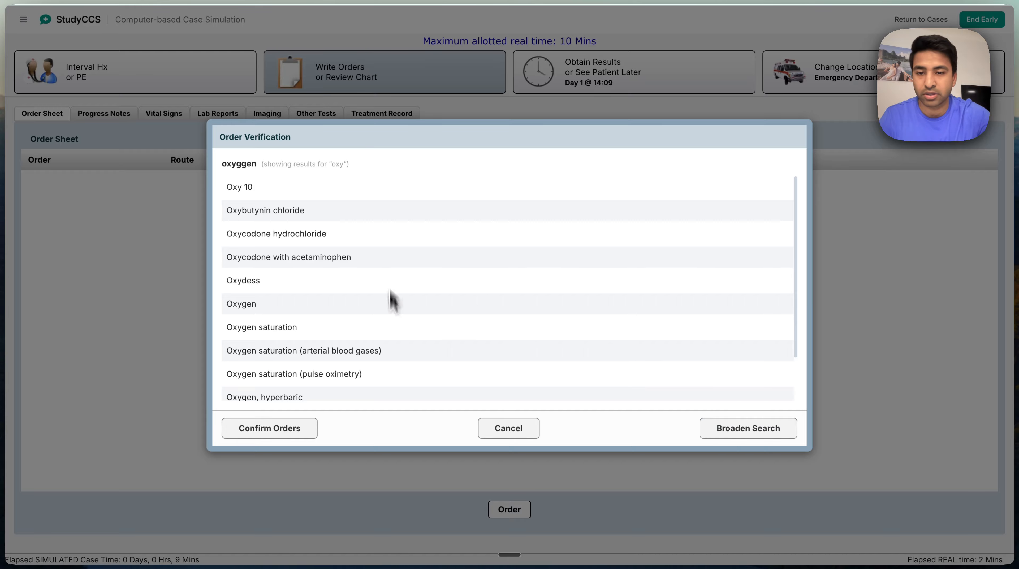
left_click(526, 430)
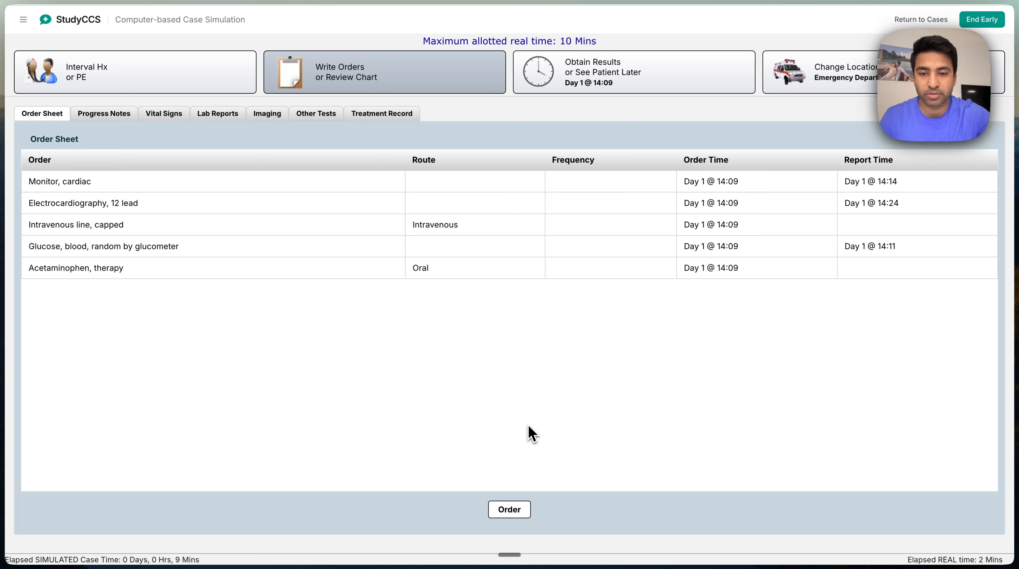
Order oxygen by continuous inhalation, plus oxygen saturation by arterial blood gases and pulse oximetry with default frequencies
left_click(506, 511)
type("ox")
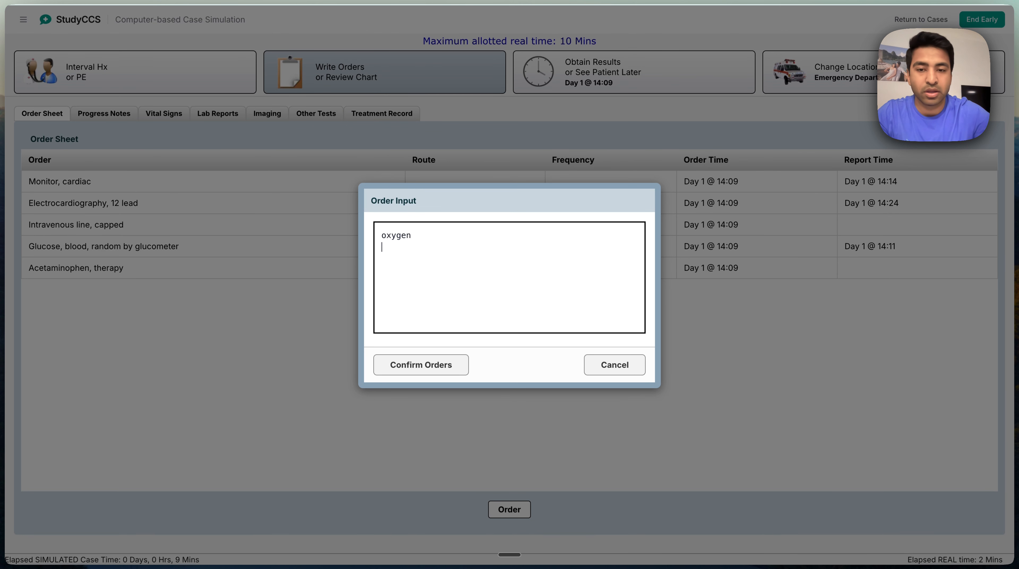
type("ygen")
left_click(414, 373)
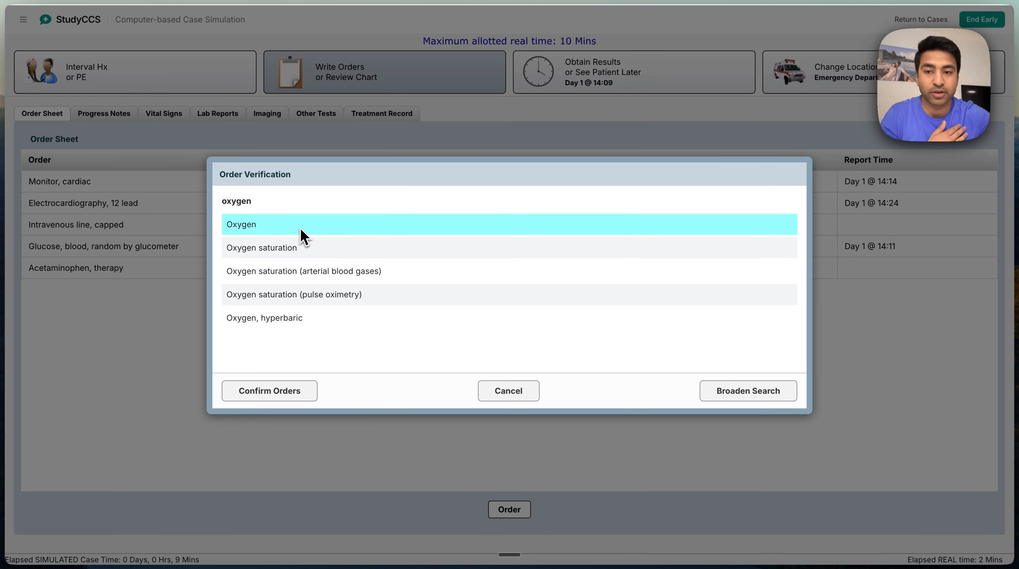
left_click(347, 275)
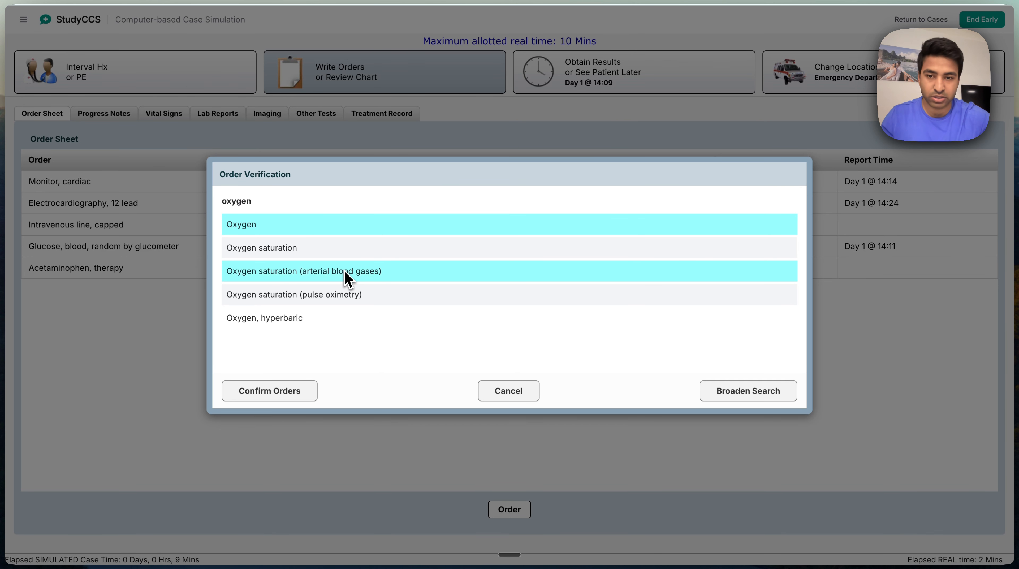
left_click(342, 299)
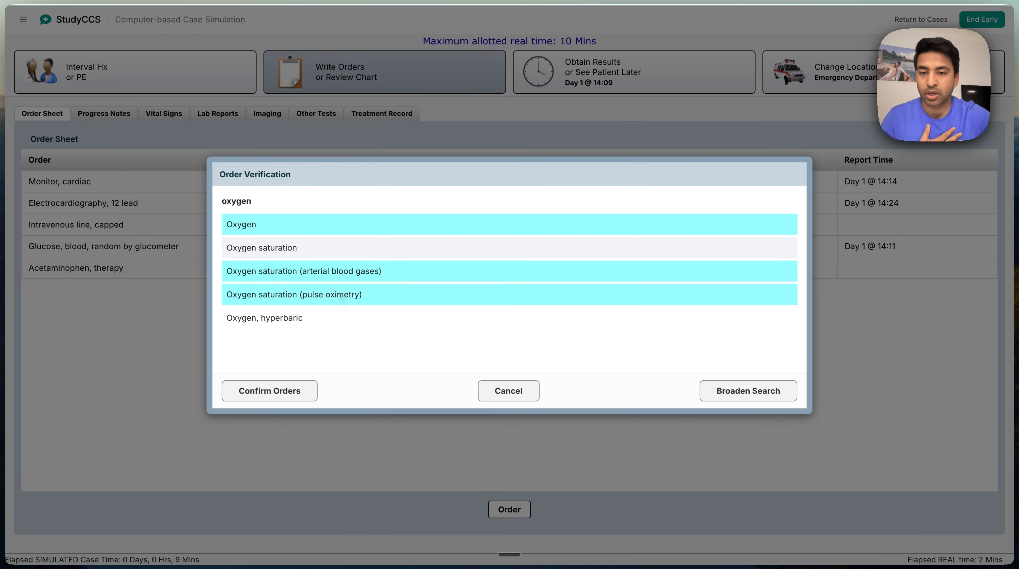
left_click(289, 396)
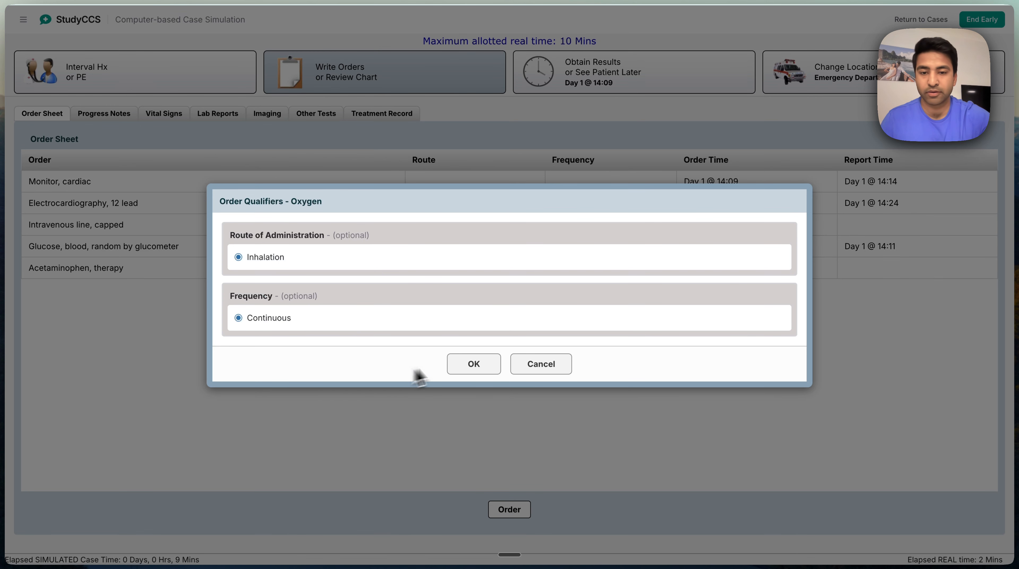
left_click(458, 361)
left_click(458, 337)
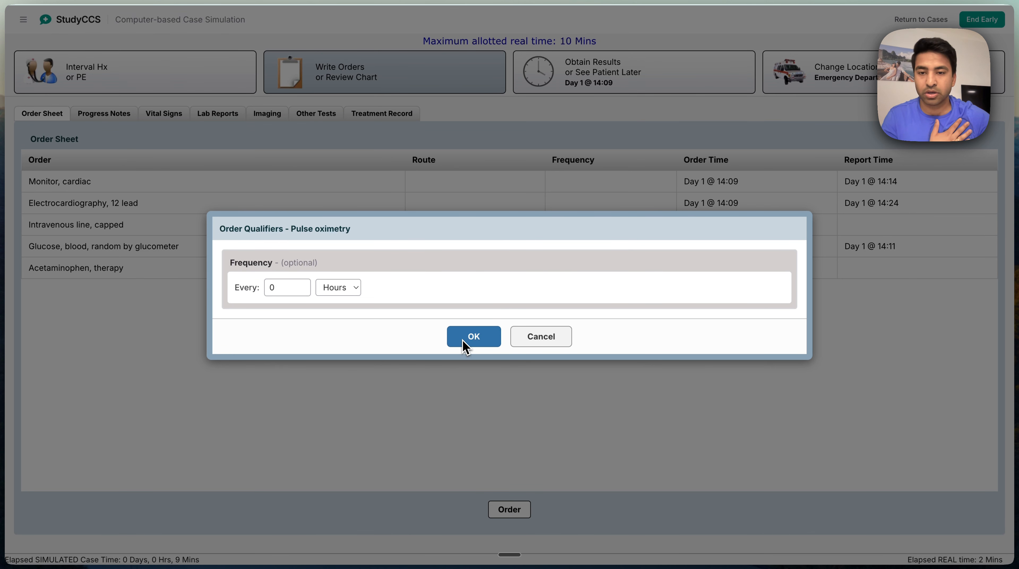
left_click(464, 343)
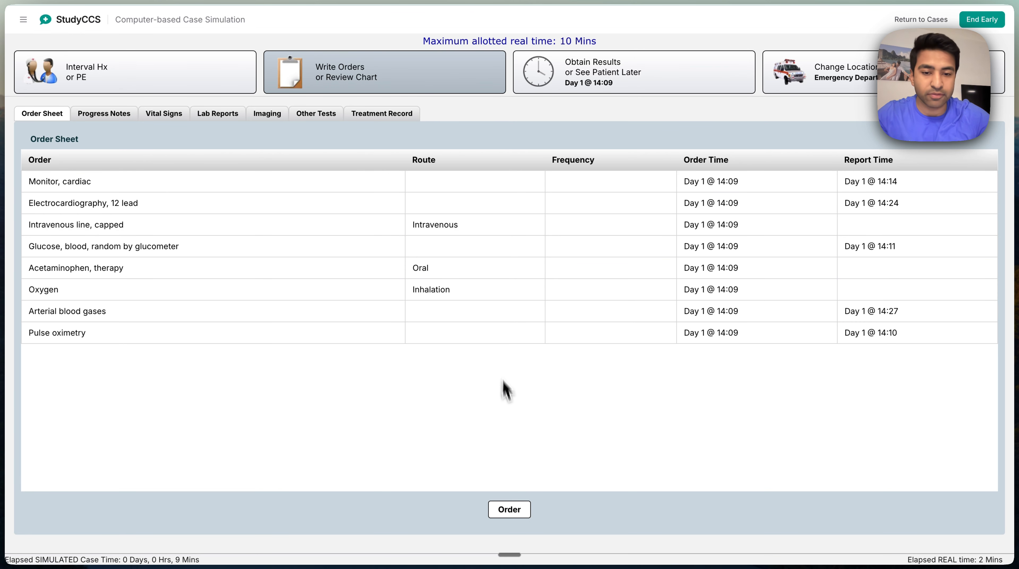
Enter a new order list with cbc, cmp, mag, phos, lactic acid, cxr, ekg, troponin, bnp, cardiology and echo
left_click(509, 510)
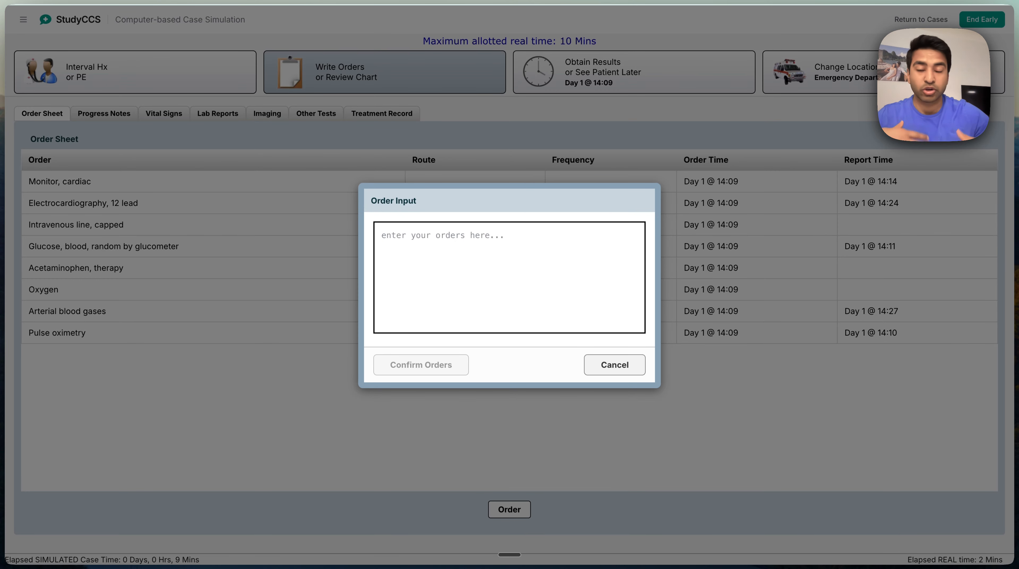
type("cbc")
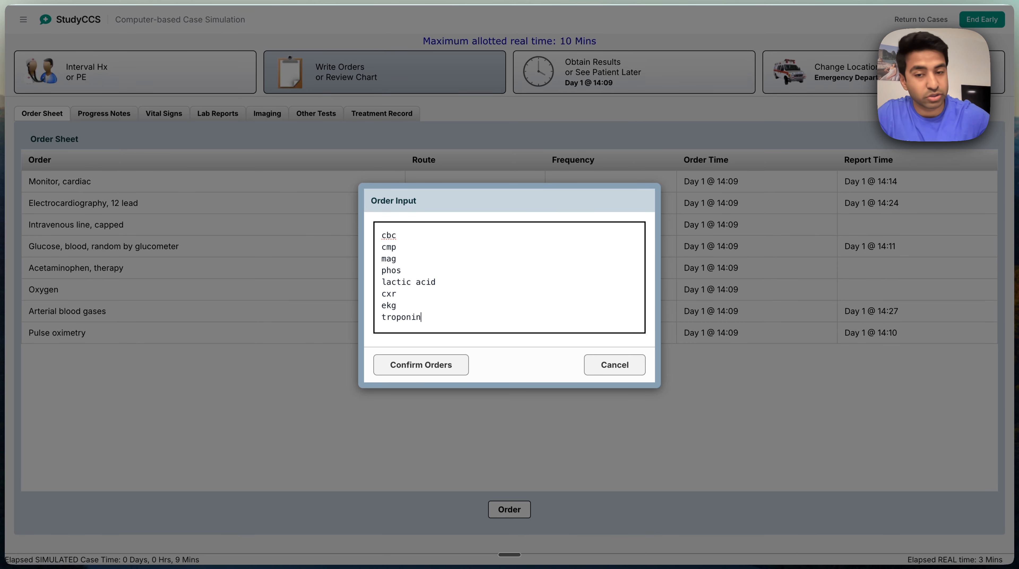
key("Return")
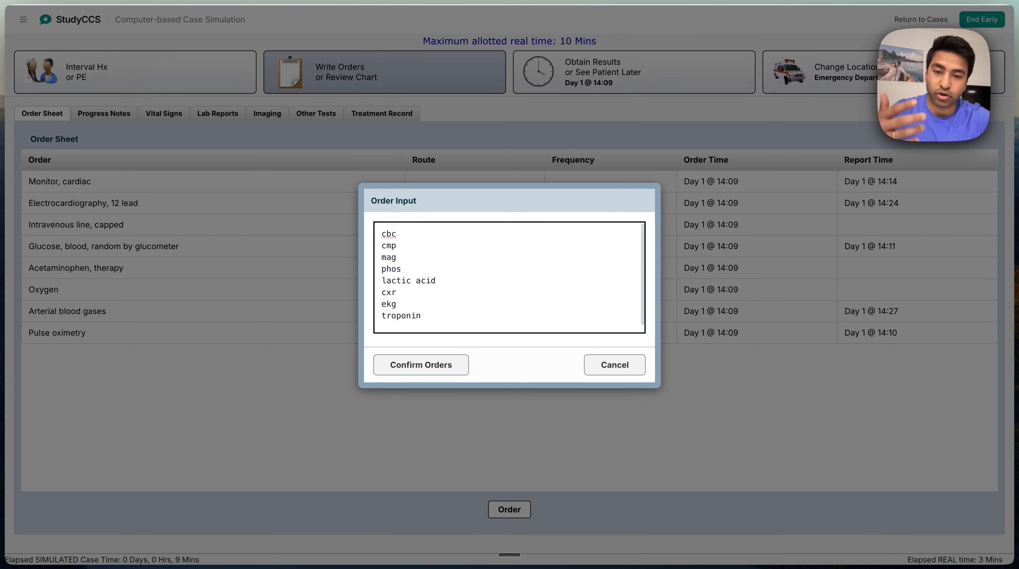
type("bn")
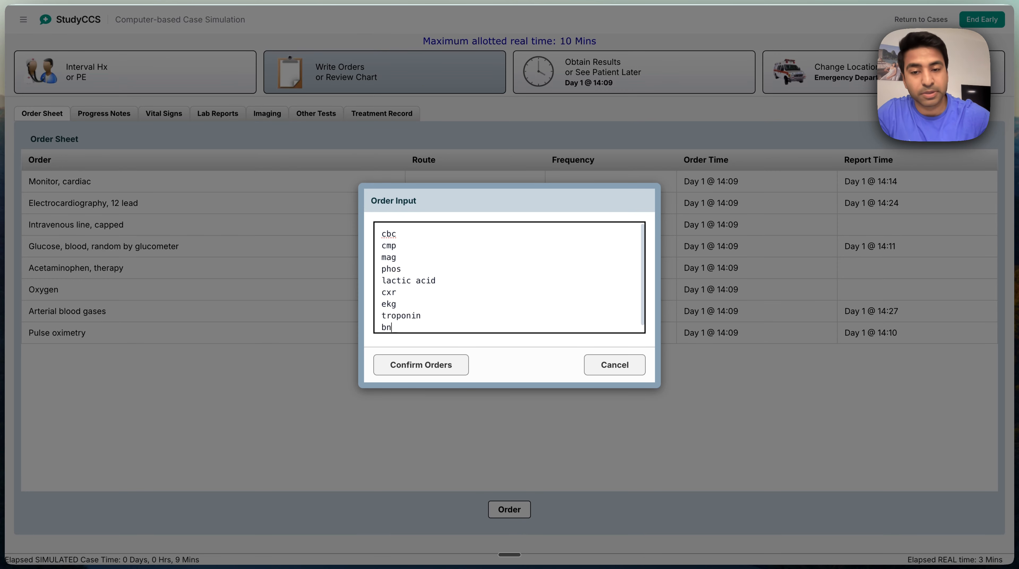
type("p")
key("Return")
type("cardiol")
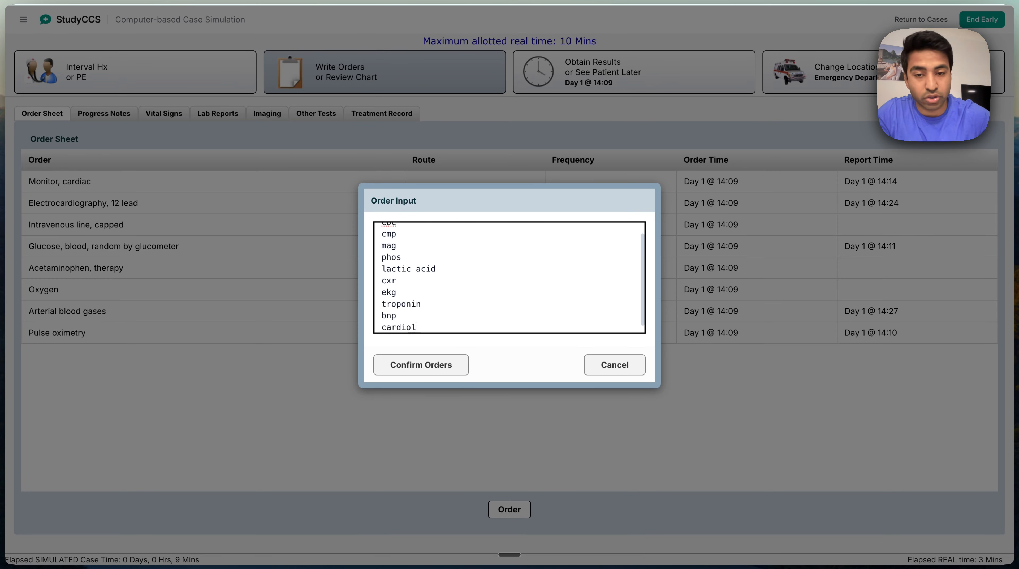
type("ogy")
key("Return")
type("echo")
key("Return")
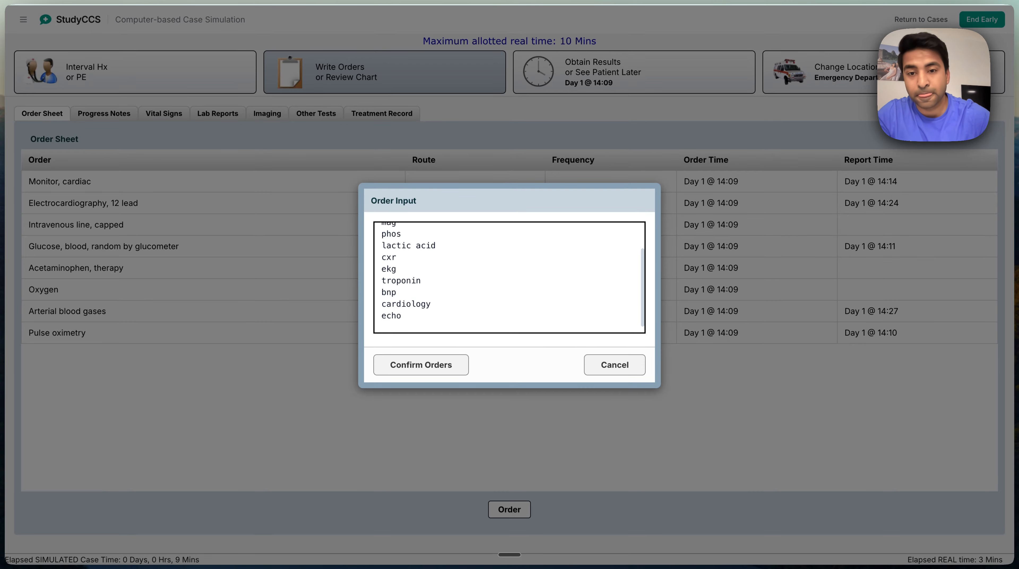
Review the entered order list from cbc to echo and submit it for verification
scroll(434, 231, "up", 3)
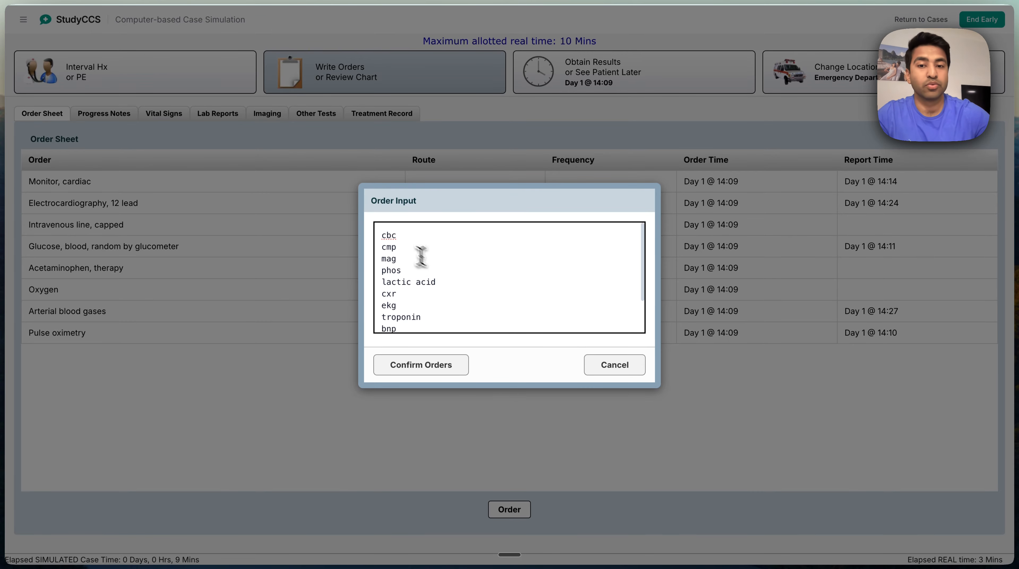
mouse_move(382, 233)
left_mouse_down()
mouse_move(416, 321)
mouse_move(376, 235)
mouse_move(387, 224)
left_mouse_up()
scroll(415, 322, "down", 3)
left_click(416, 319)
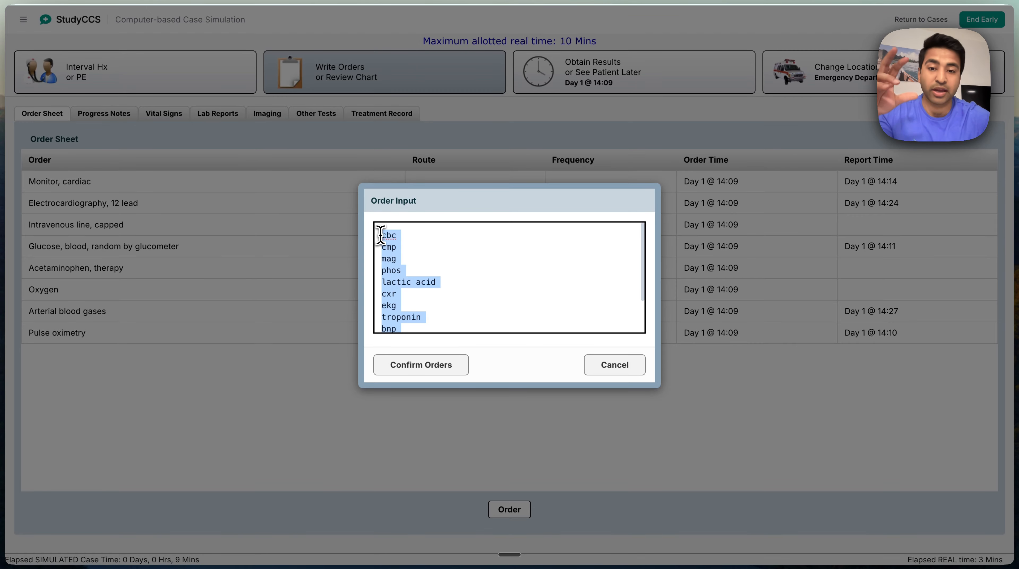
left_click(447, 323)
scroll(448, 323, "down", 3)
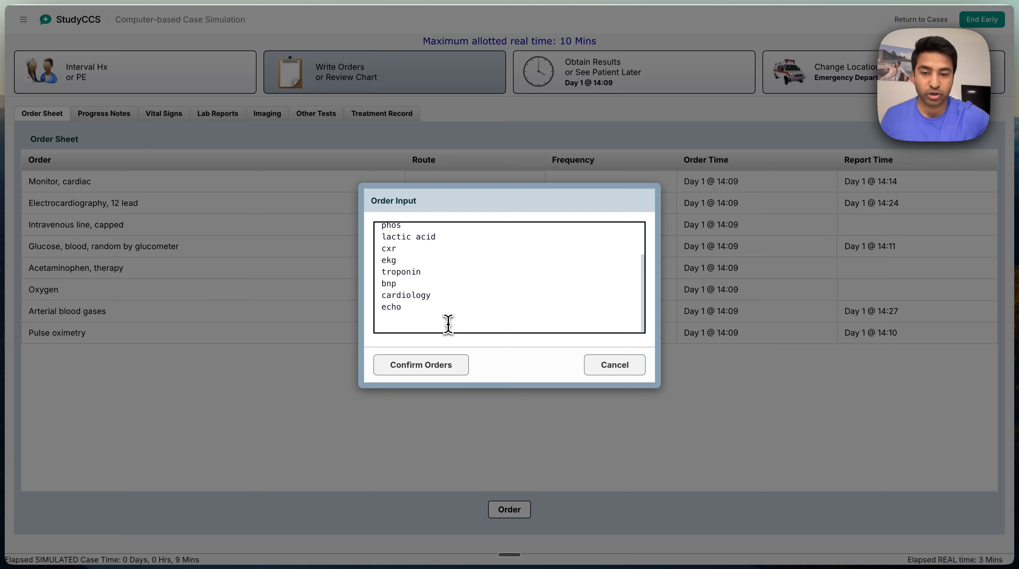
left_click(449, 370)
left_click(446, 369)
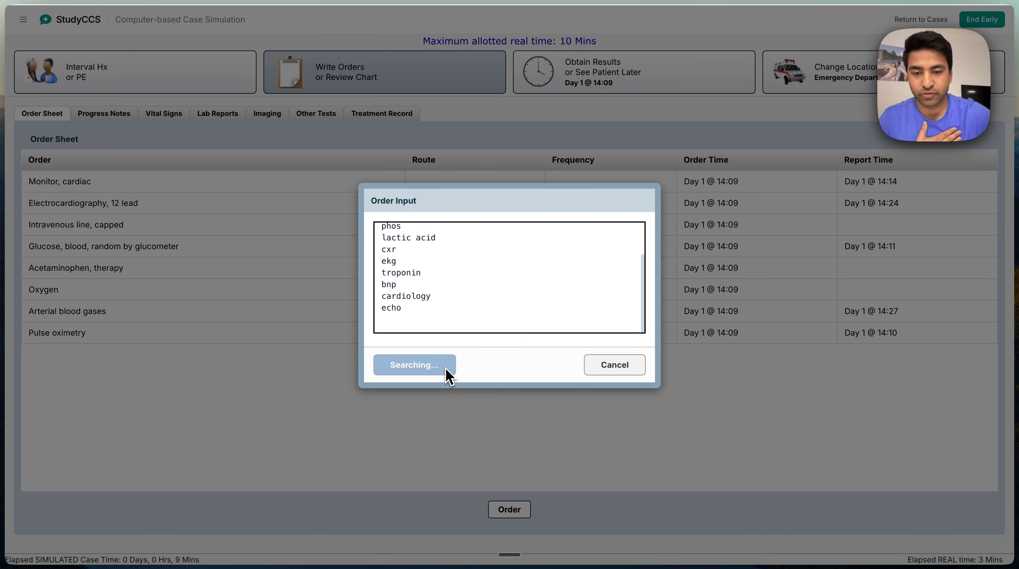
Order the CBC with differential and the comprehensive metabolic profile with the default frequency
left_click(296, 394)
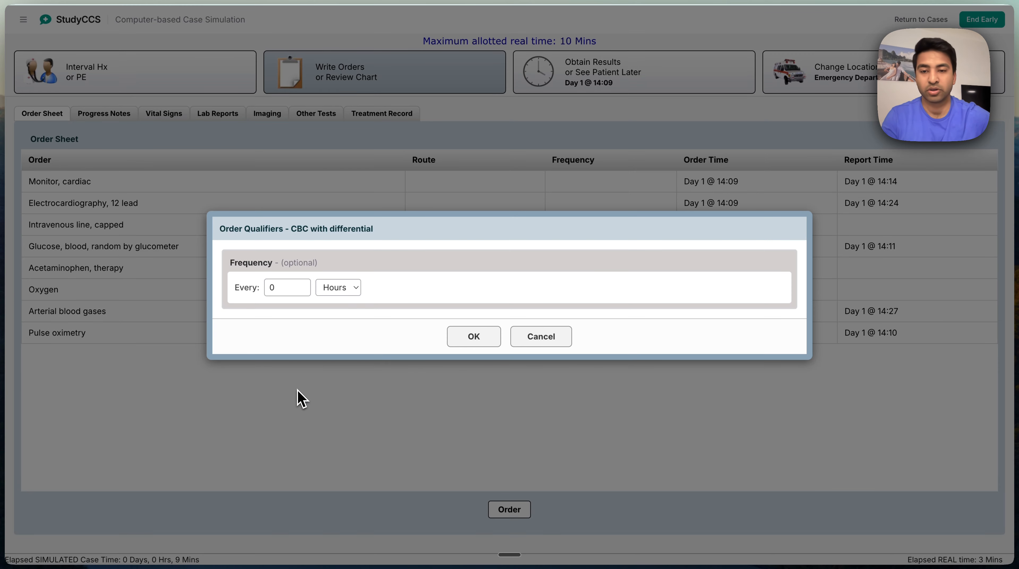
left_click(462, 347)
left_click(264, 400)
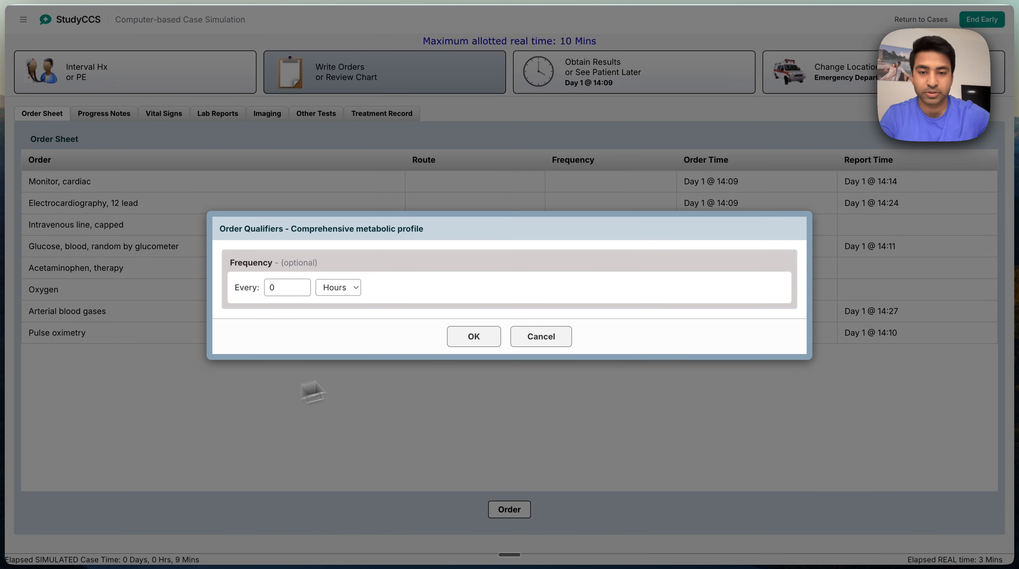
left_click(462, 348)
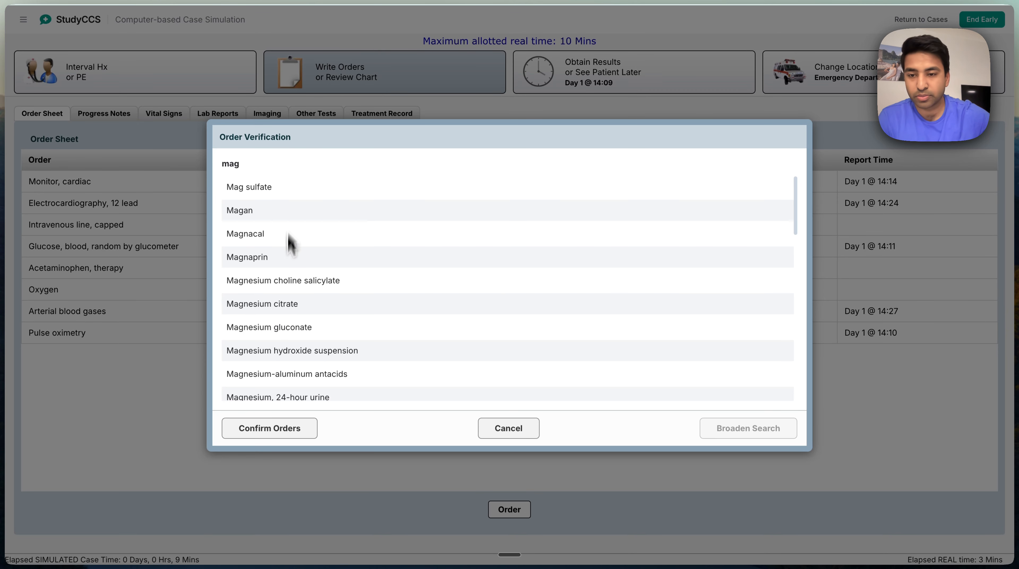
Order serum magnesium and serum phosphate for the mag and phos entries, keeping the default frequency
scroll(295, 287, "down", 3)
left_click(301, 341)
left_click(285, 428)
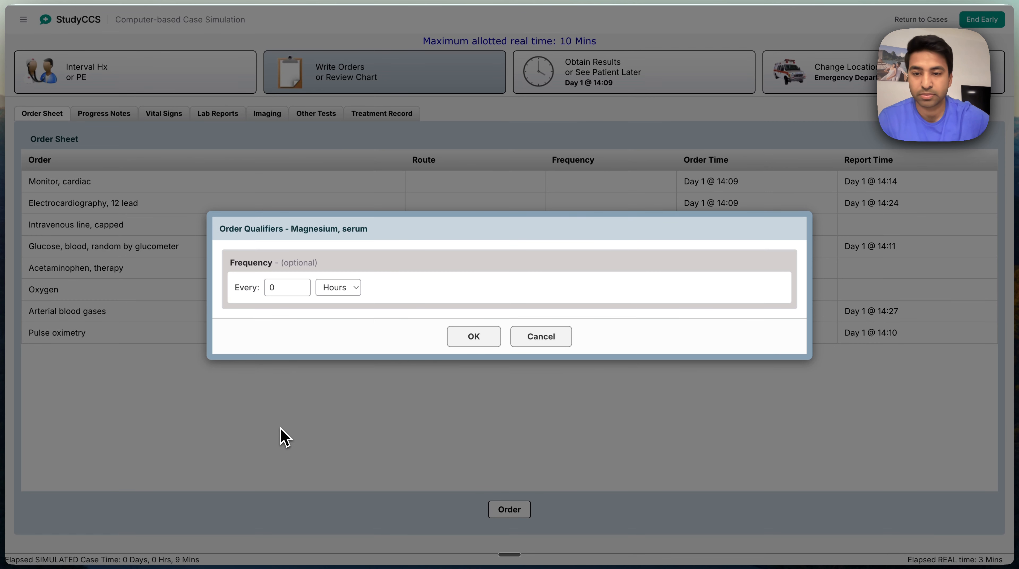
left_click(473, 334)
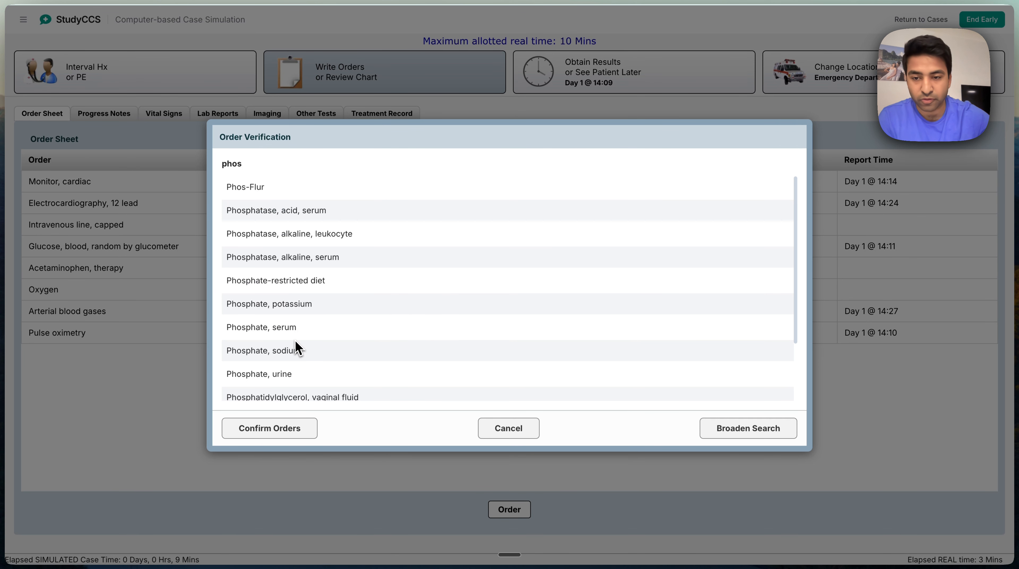
left_click(284, 337)
left_click(276, 428)
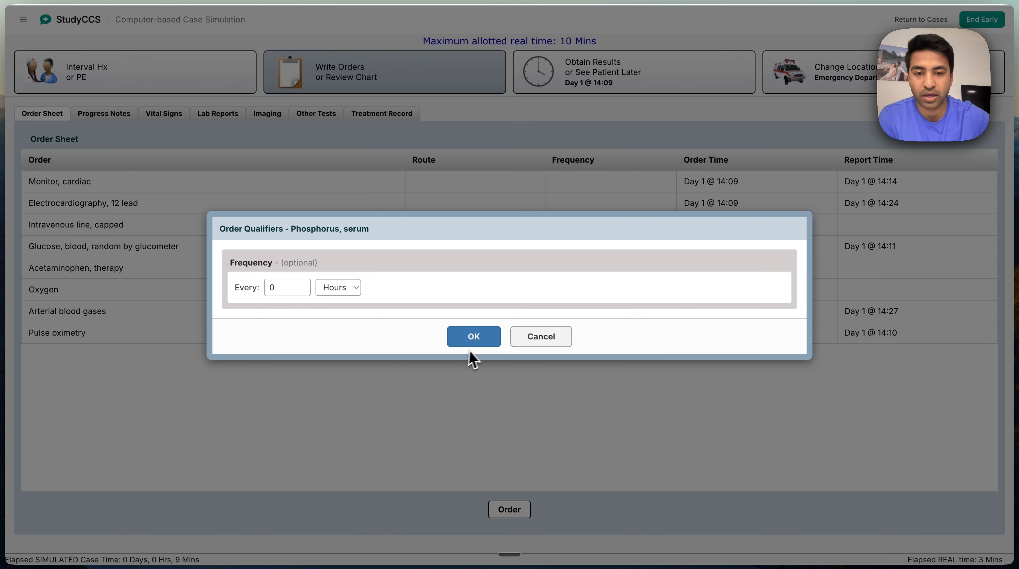
left_click(472, 338)
Confirm the lactic acid order and choose the portable AP view for the chest X-ray, both with default frequency
left_click(295, 397)
left_click(473, 339)
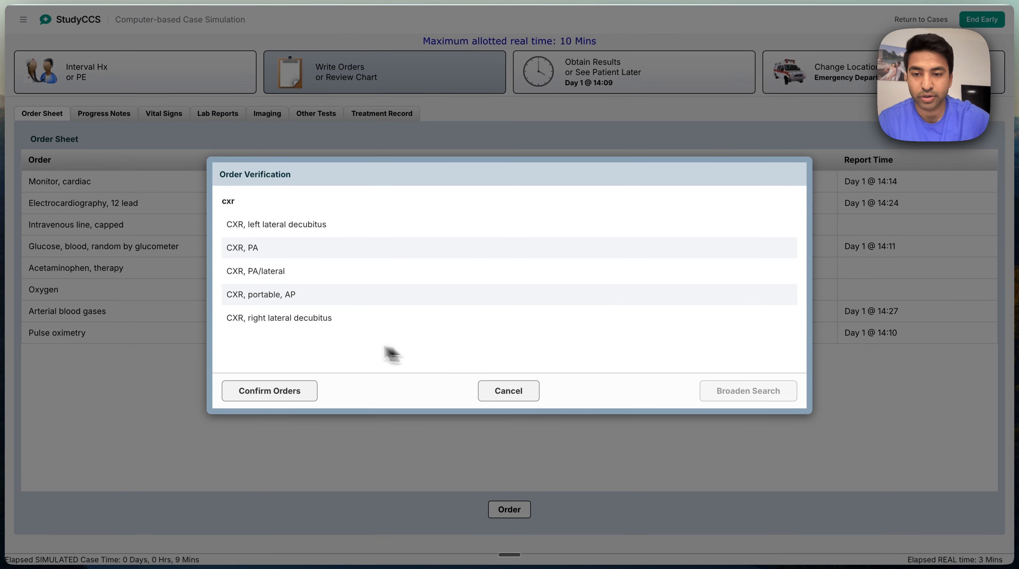
left_click(294, 315)
left_click(284, 294)
left_click(291, 323)
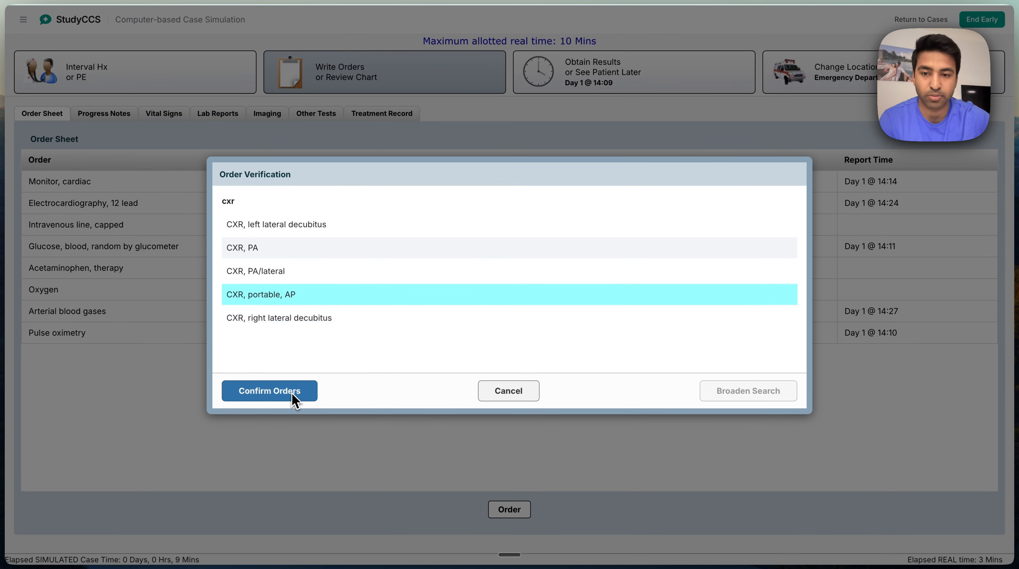
left_click(292, 392)
left_click(473, 337)
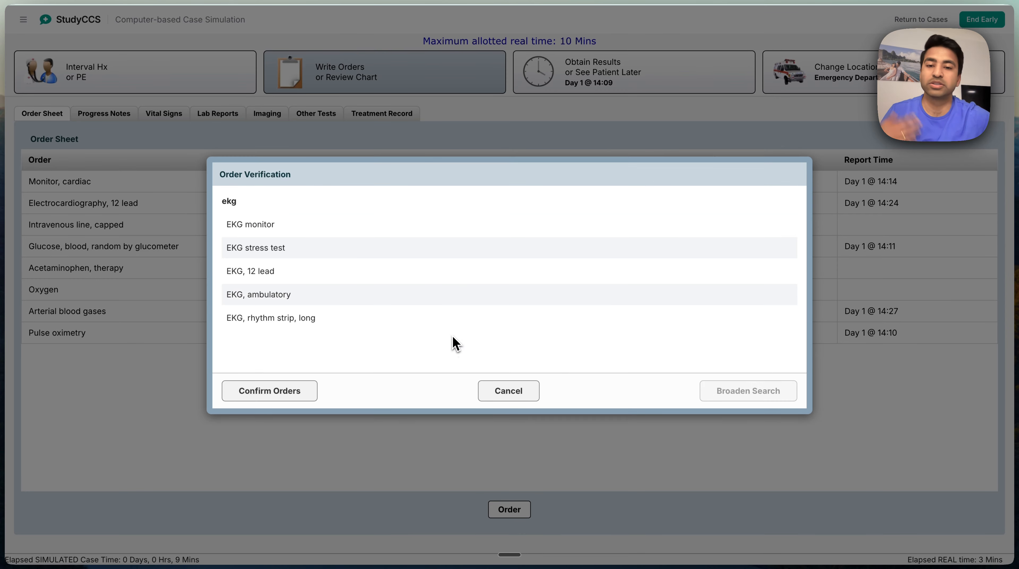
Choose the 12-lead EKG for the ekg entry and order it with the default frequency
left_click(324, 305)
left_click(323, 304)
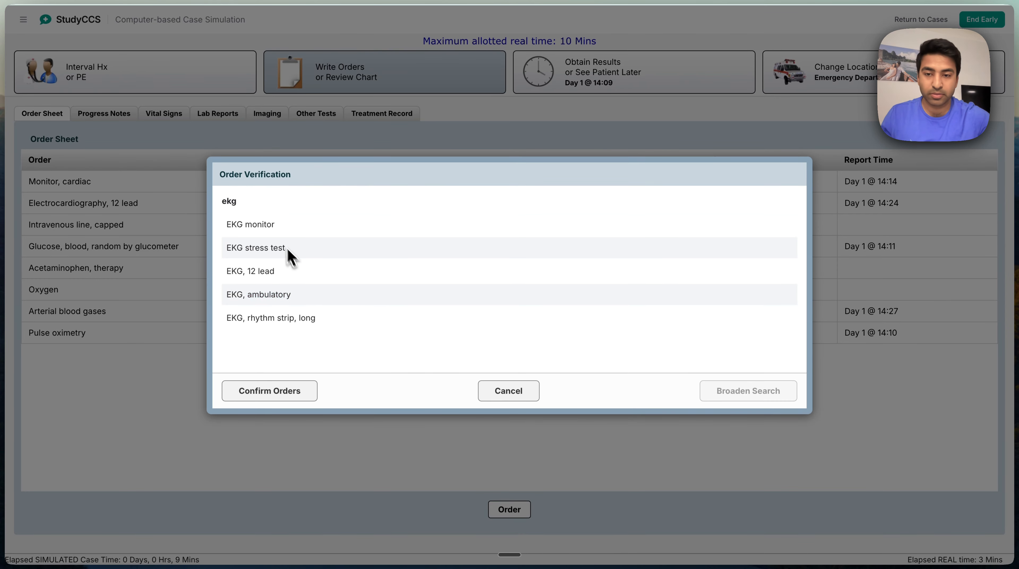
left_click(277, 277)
left_click(271, 389)
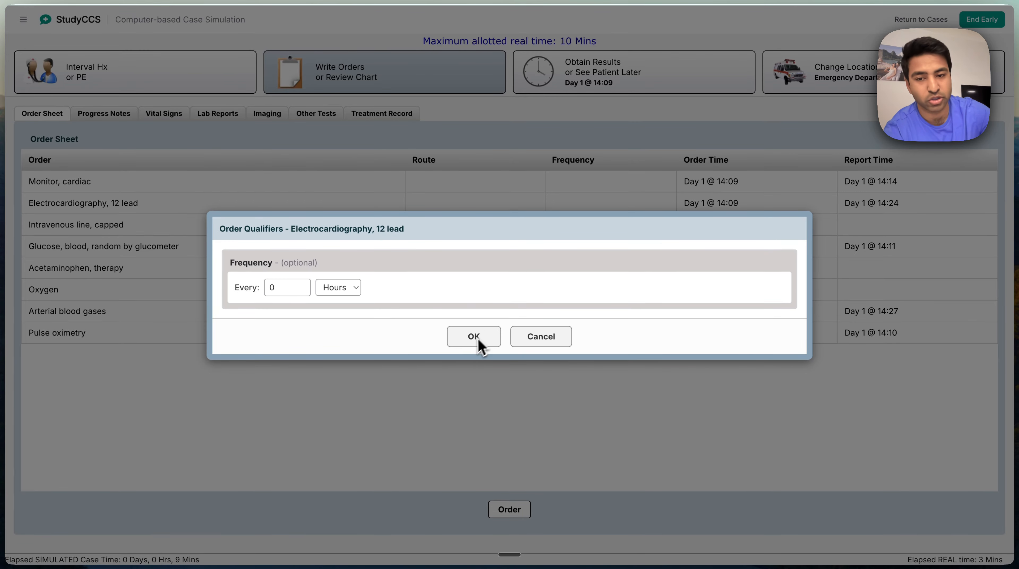
left_click(474, 337)
Order serum troponin I, keeping the default frequency
left_click(288, 393)
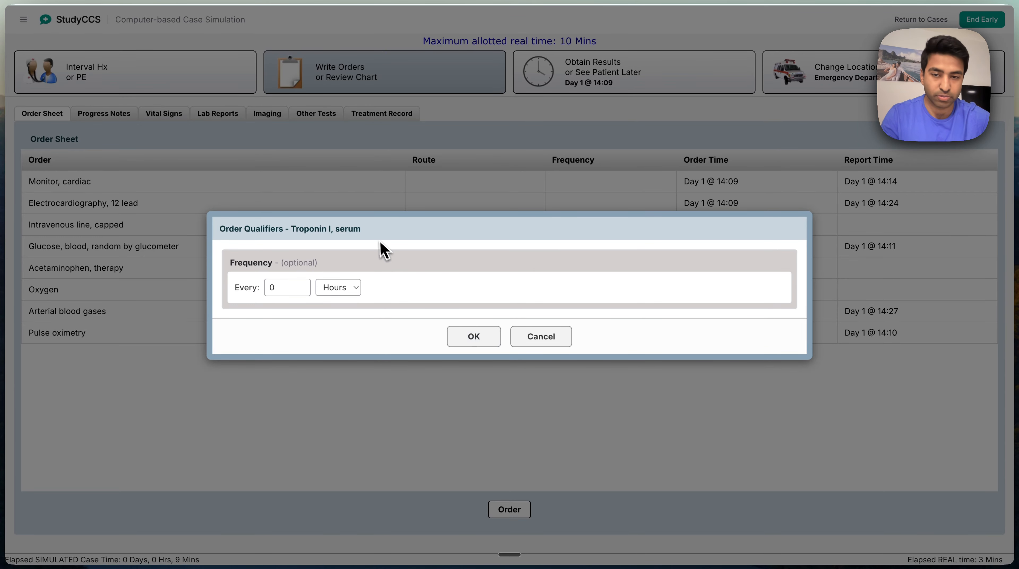
left_click(470, 334)
left_click(286, 393)
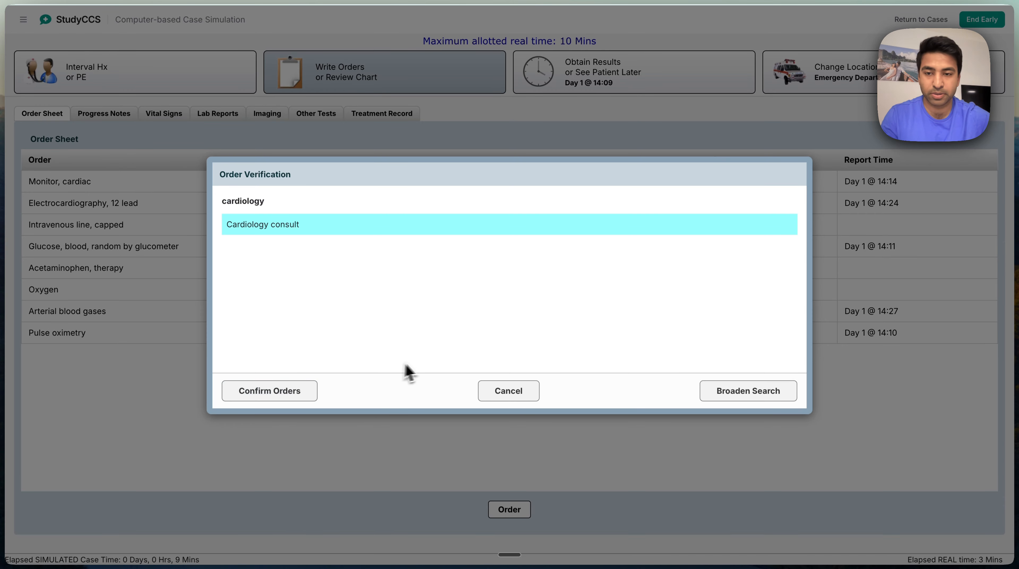
Confirm the cardiology consult and choose plain echocardiography for the echo entry
left_click(298, 402)
left_click(310, 195)
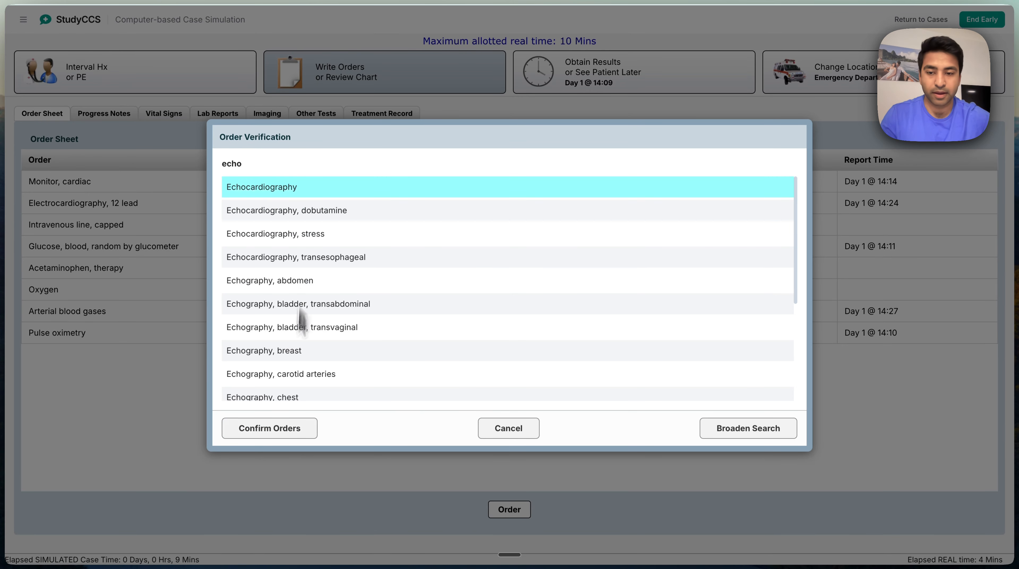
left_click(293, 431)
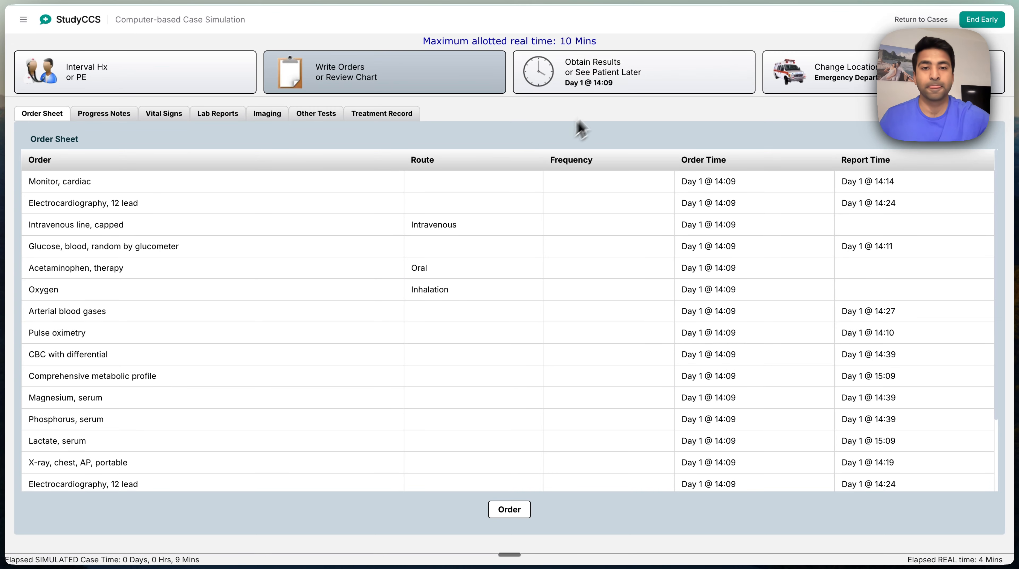
Advance the simulated clock to the next available result and acknowledge the pulse oximetry report
left_click(582, 85)
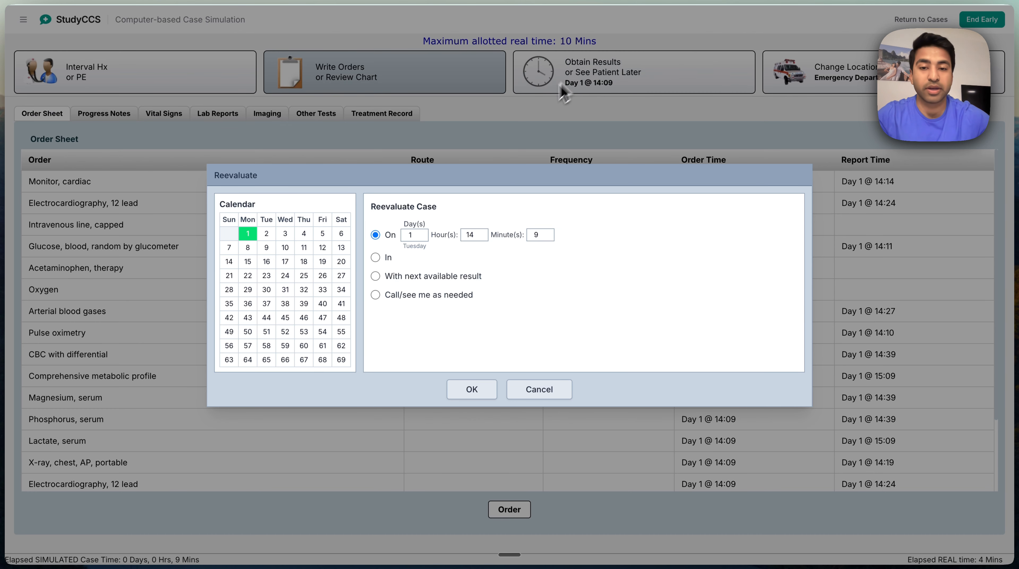
left_click(414, 282)
left_click(472, 389)
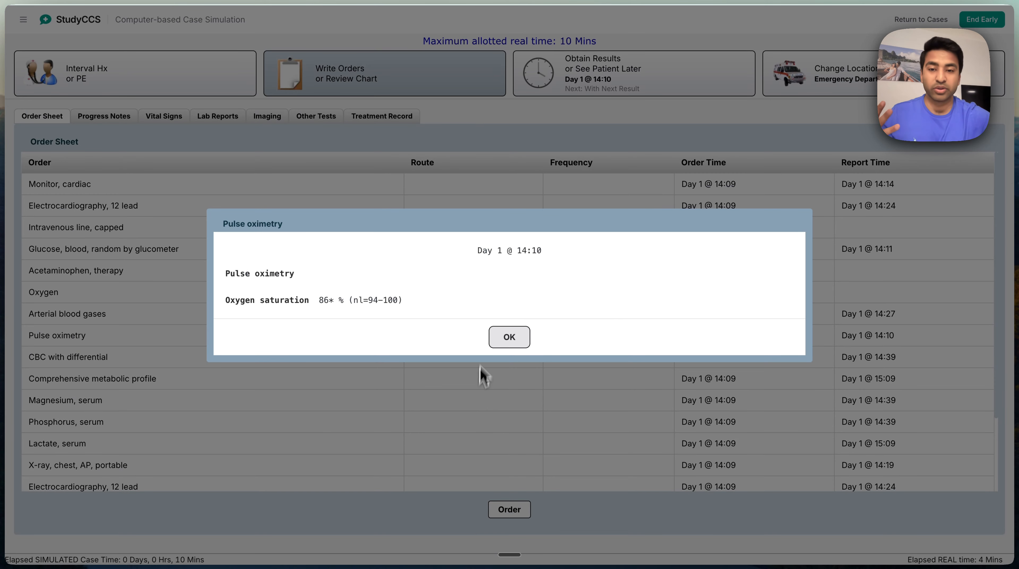
left_click(514, 343)
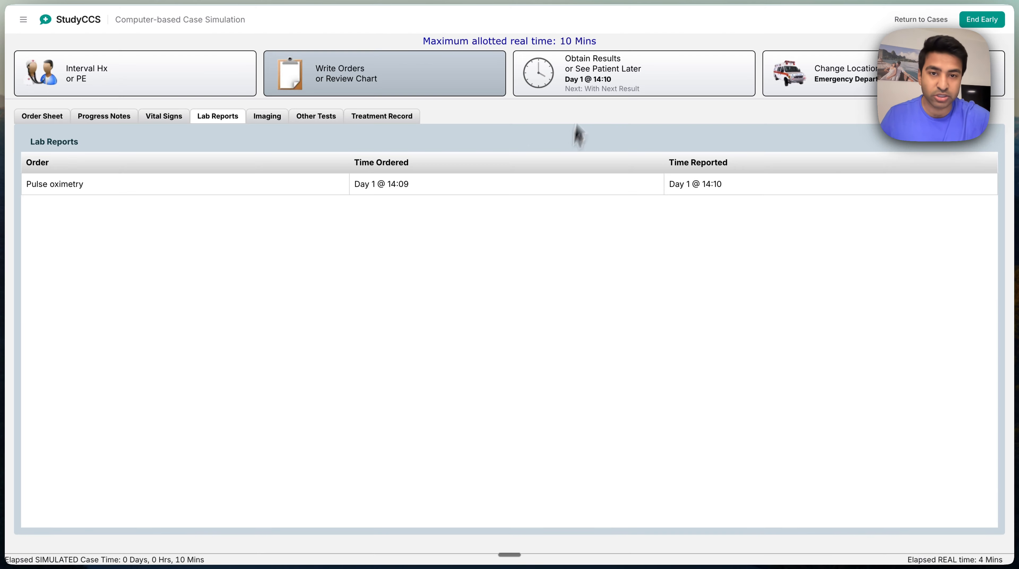
Advance the case again to the next available result and acknowledge the glucometer blood glucose report
left_click(591, 73)
left_click(474, 276)
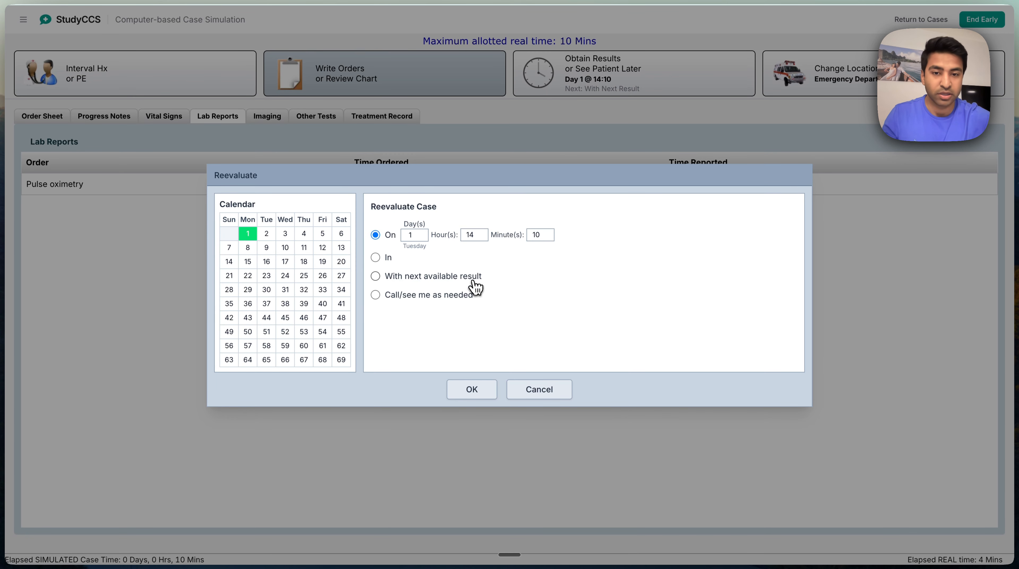
left_click(487, 391)
left_click(514, 341)
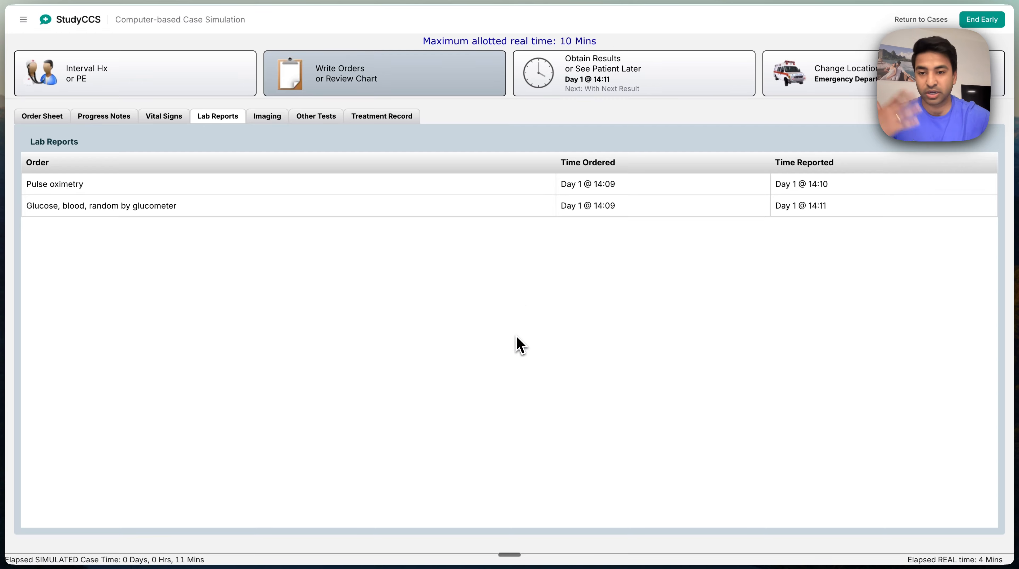
Set reevaluation to call/see me as needed, acknowledge the cardiac monitor report and continue the clock advance
left_click(602, 84)
left_click(461, 305)
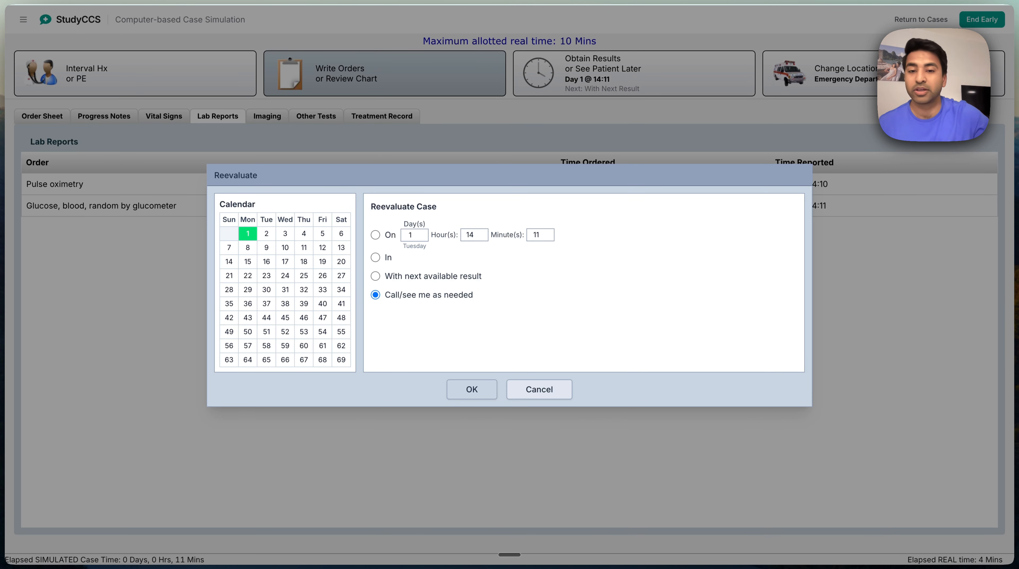
left_click(474, 389)
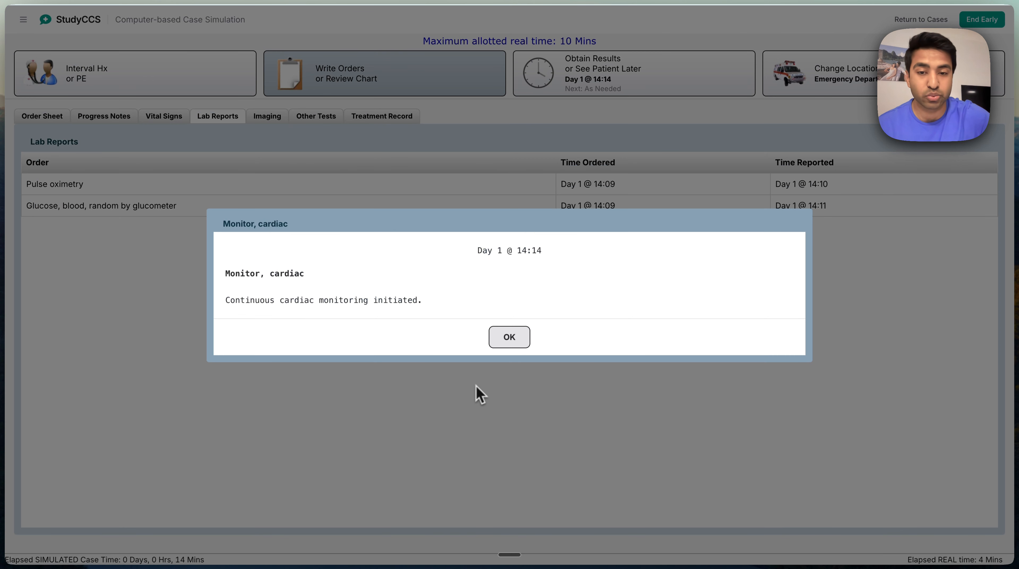
left_click(514, 337)
left_click(548, 324)
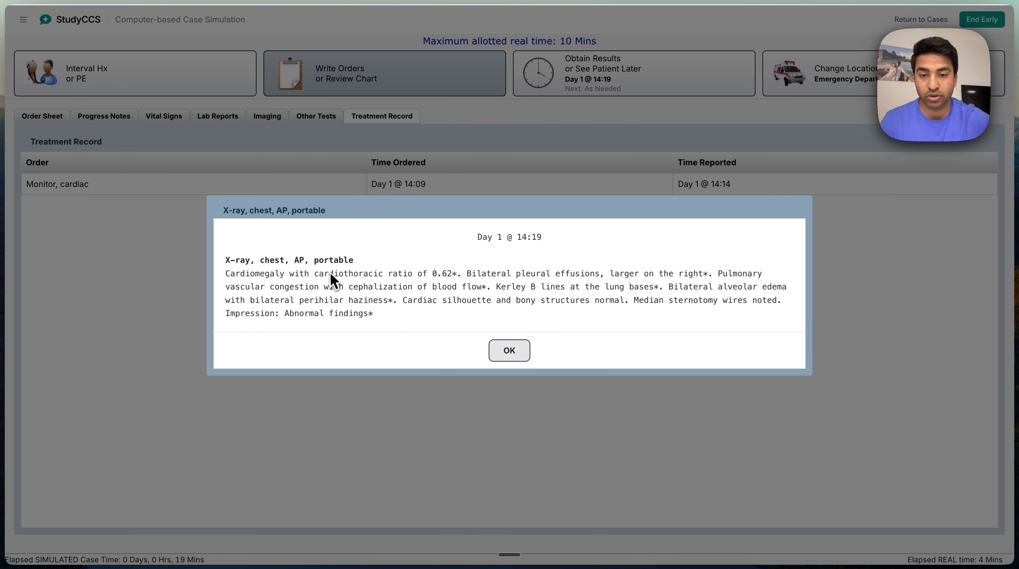
Read the portable chest X-ray findings, close the report and continue the clock advance
left_click_drag(226, 259, 679, 280)
left_click(504, 272)
left_click(678, 280)
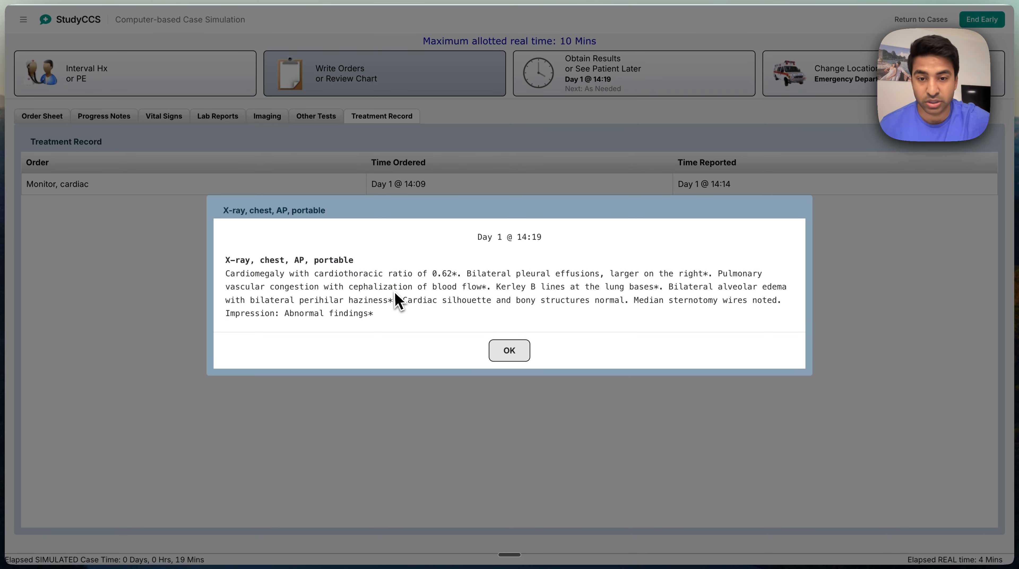
left_click_drag(393, 286, 604, 288)
left_click(519, 291)
left_click(603, 287)
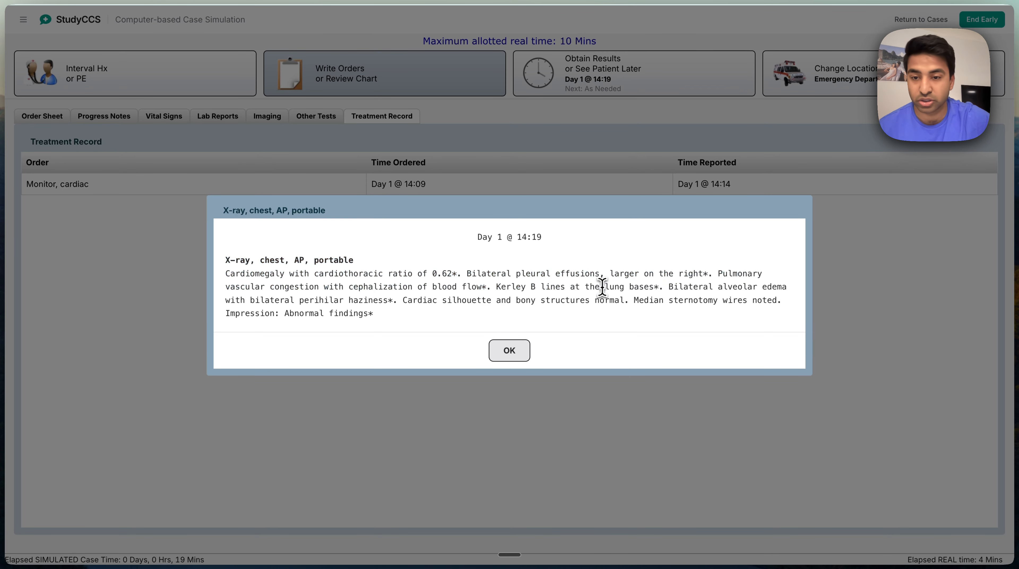
left_click(510, 351)
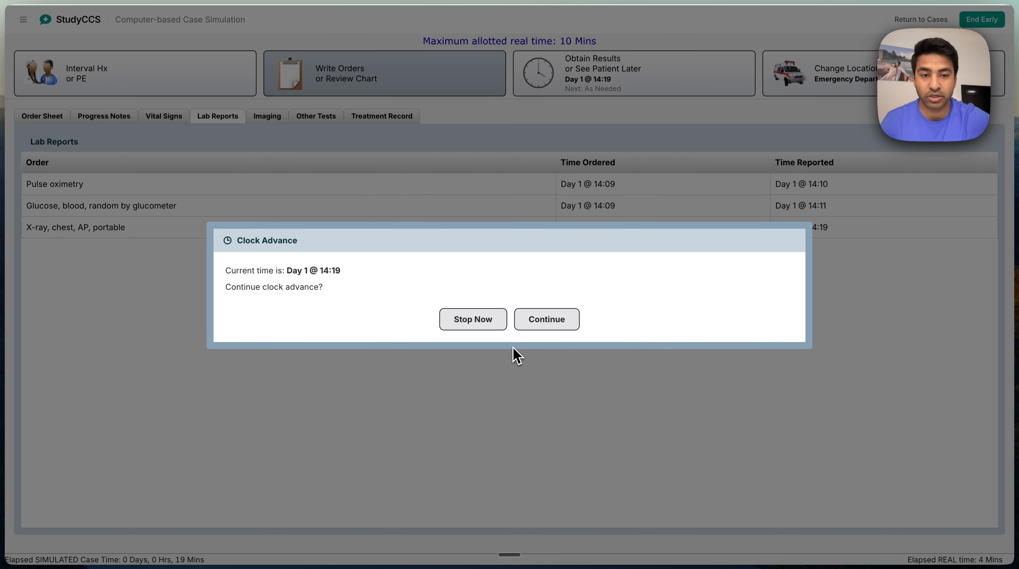
left_click(535, 319)
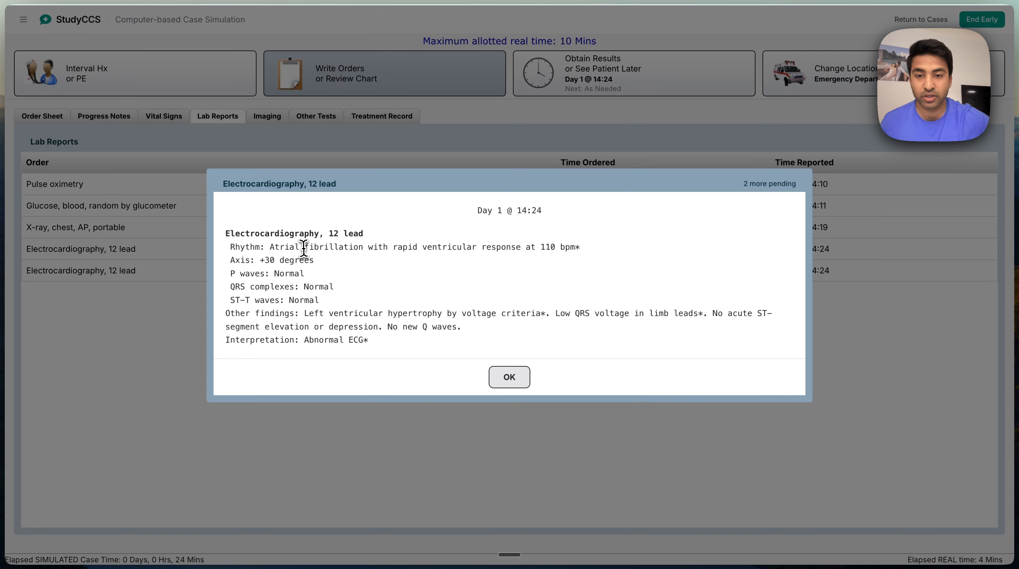
Examine the rhythm and other findings in the 12-lead electrocardiography report
left_click_drag(225, 234, 465, 248)
left_click(465, 248)
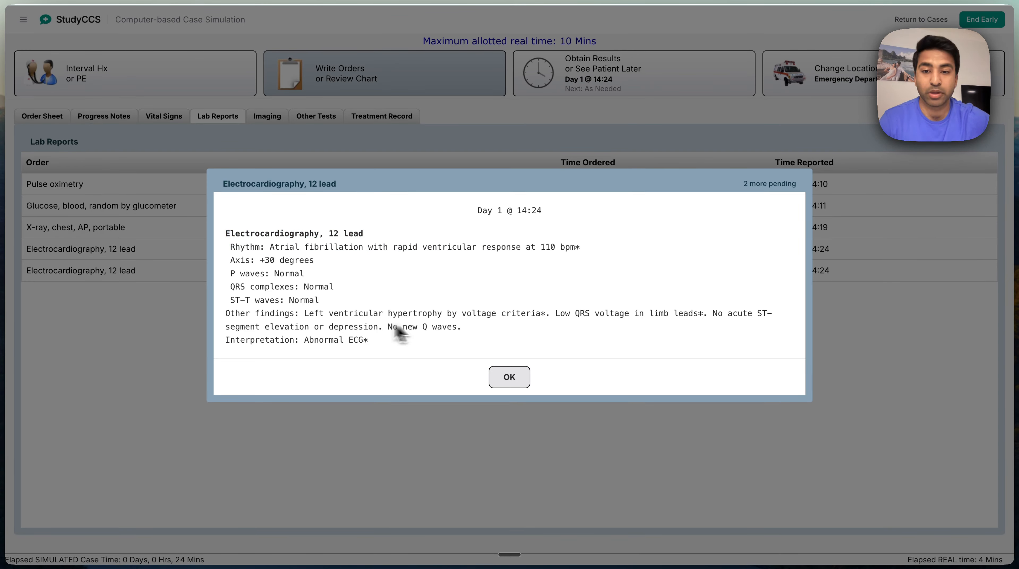
left_click_drag(329, 313, 415, 313)
left_click(414, 315)
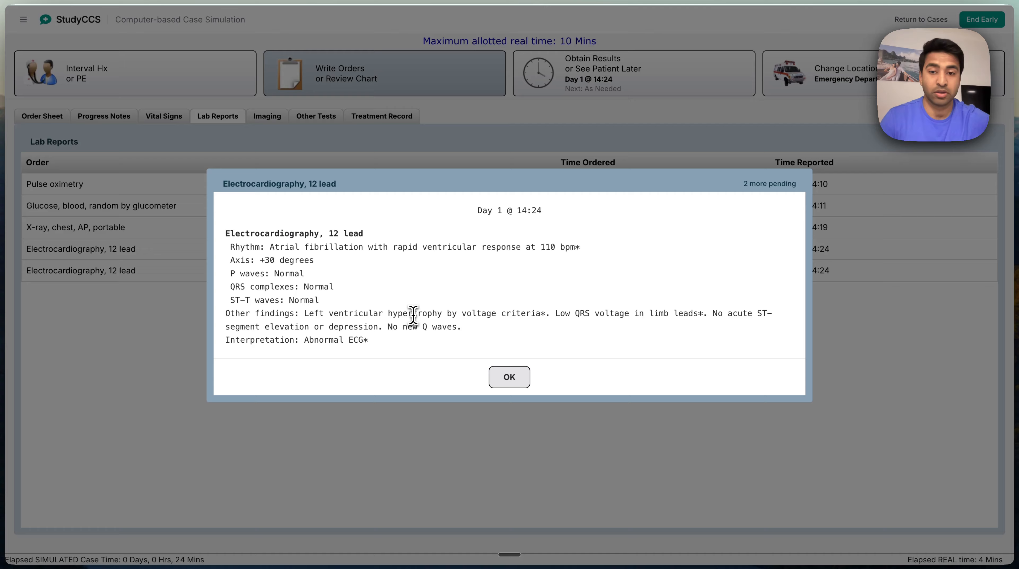
triple_click(304, 247)
left_click(356, 265)
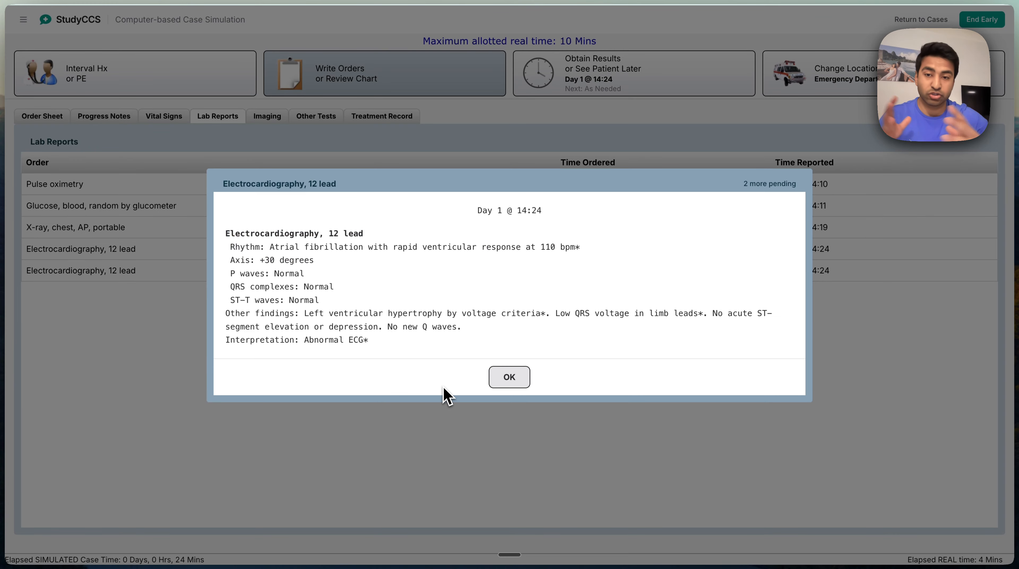
Acknowledge the repeat electrocardiography and cardiology consult reports, then continue the clock advance
left_click(526, 377)
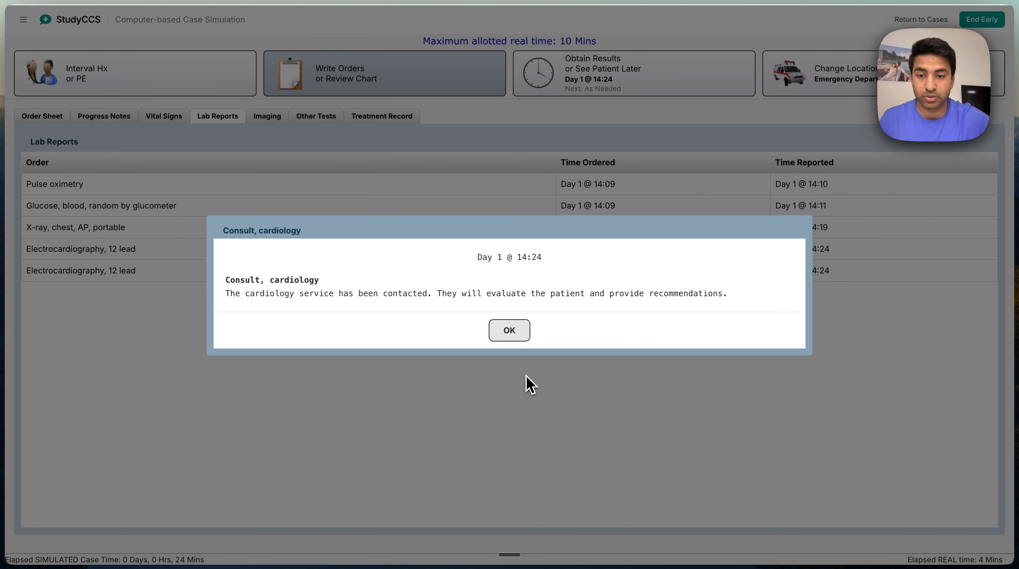
left_click(515, 329)
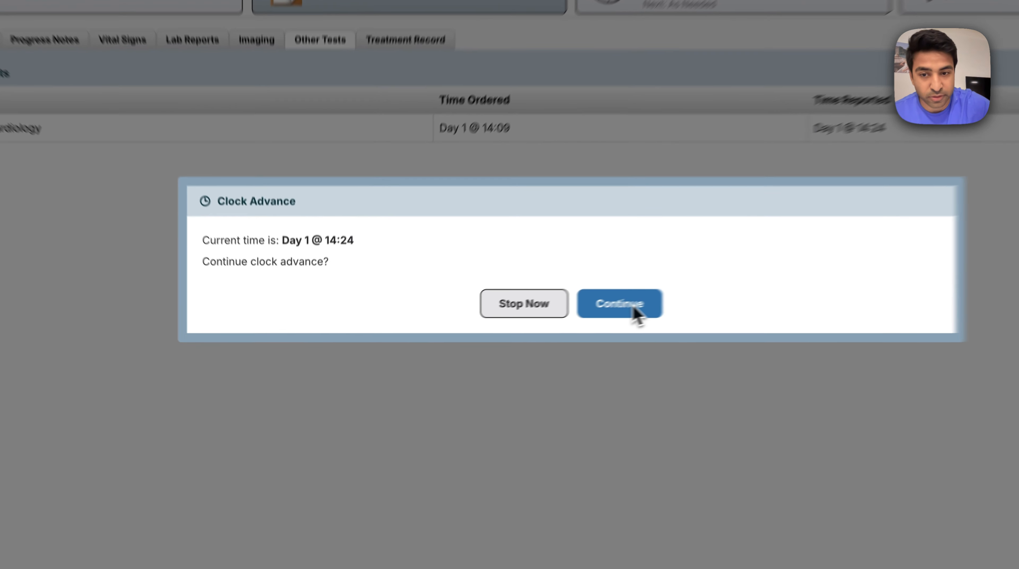
left_click(558, 324)
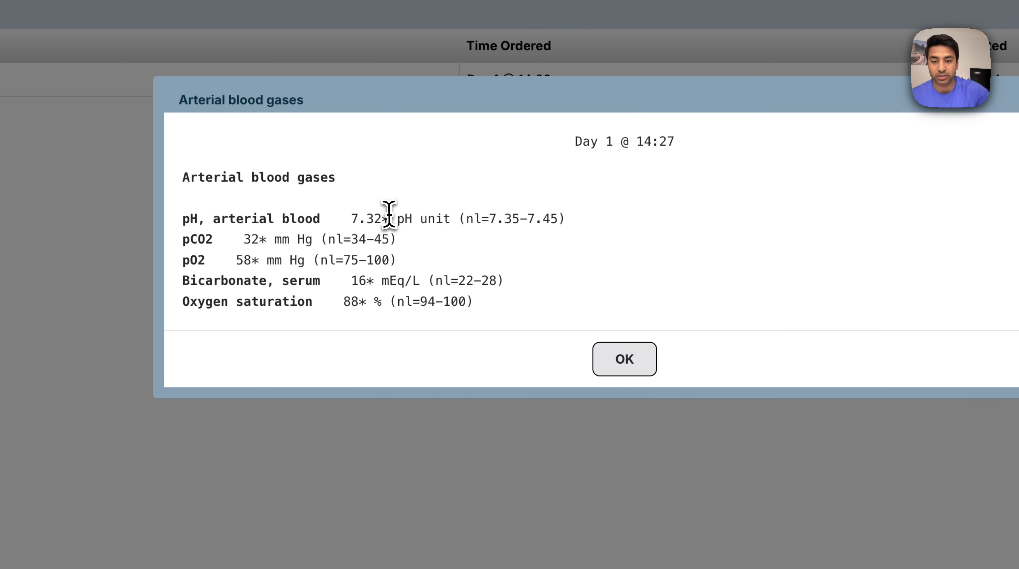
Review the pH, pCO2, pO2 and bicarbonate in the arterial blood gas report and continue the clock advance
left_click_drag(341, 219, 372, 281)
left_click(372, 281)
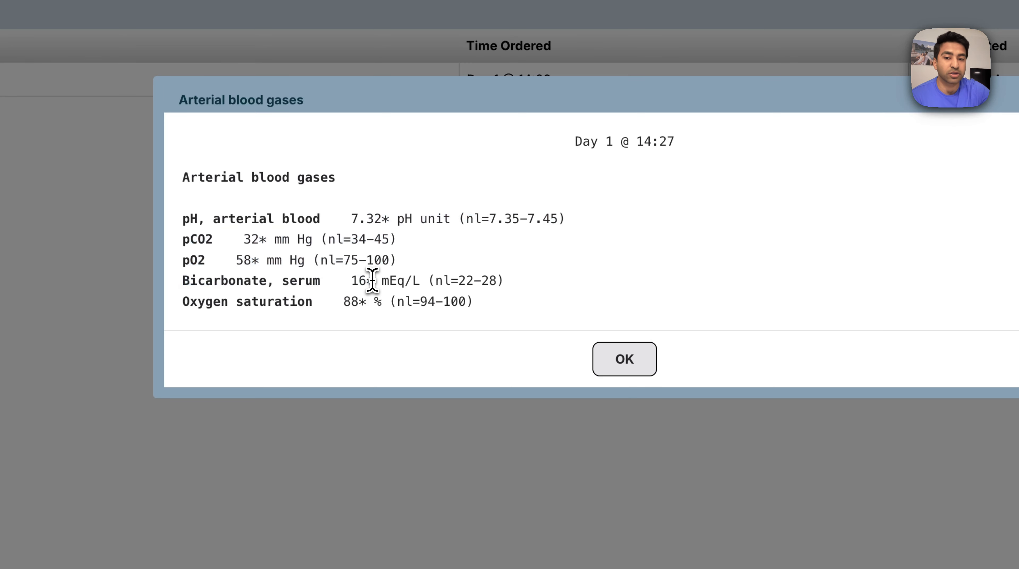
left_click_drag(382, 224, 380, 227)
left_click(379, 228)
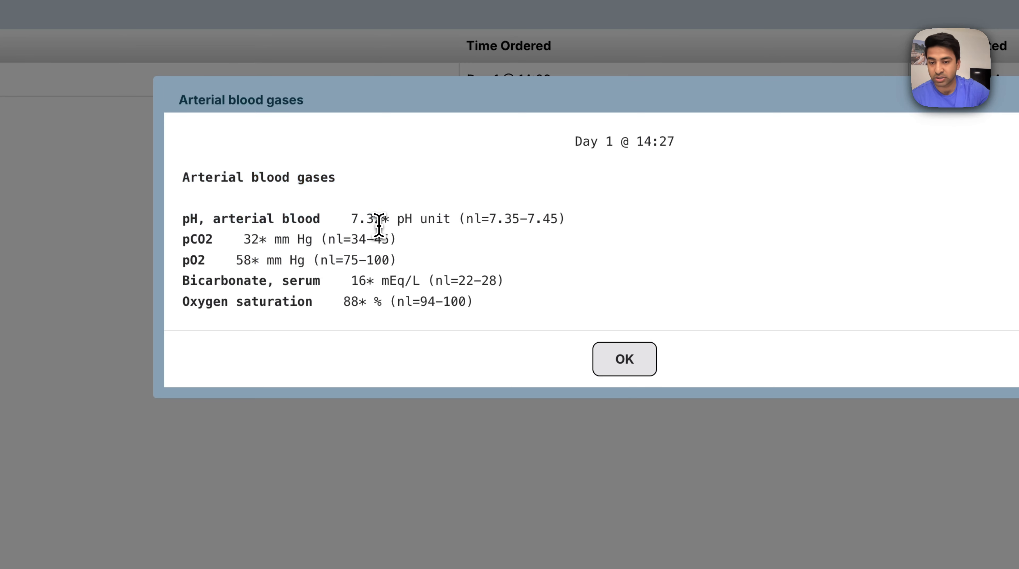
left_click_drag(343, 221, 334, 258)
left_click(334, 258)
left_click_drag(365, 222, 381, 280)
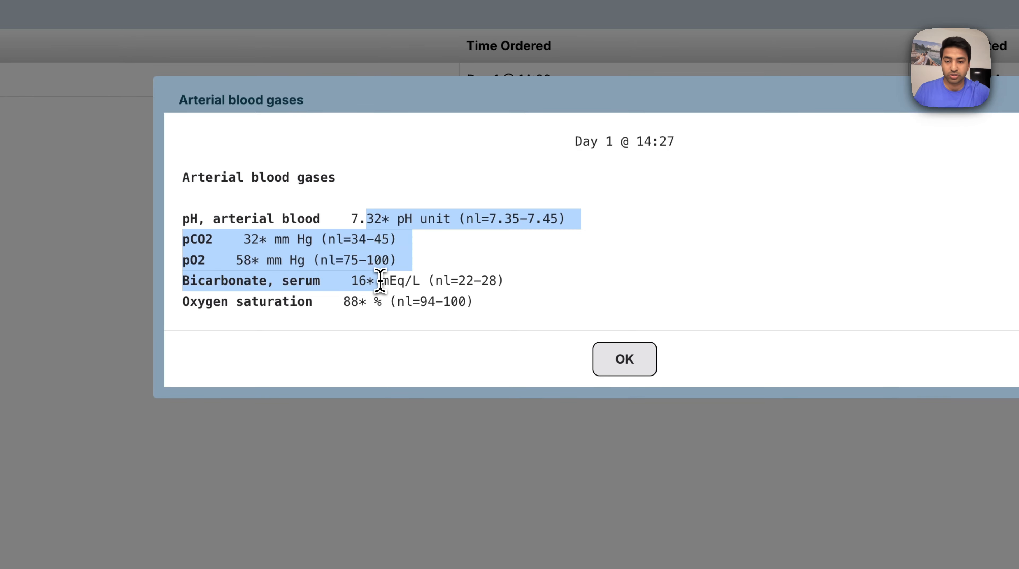
left_click(380, 280)
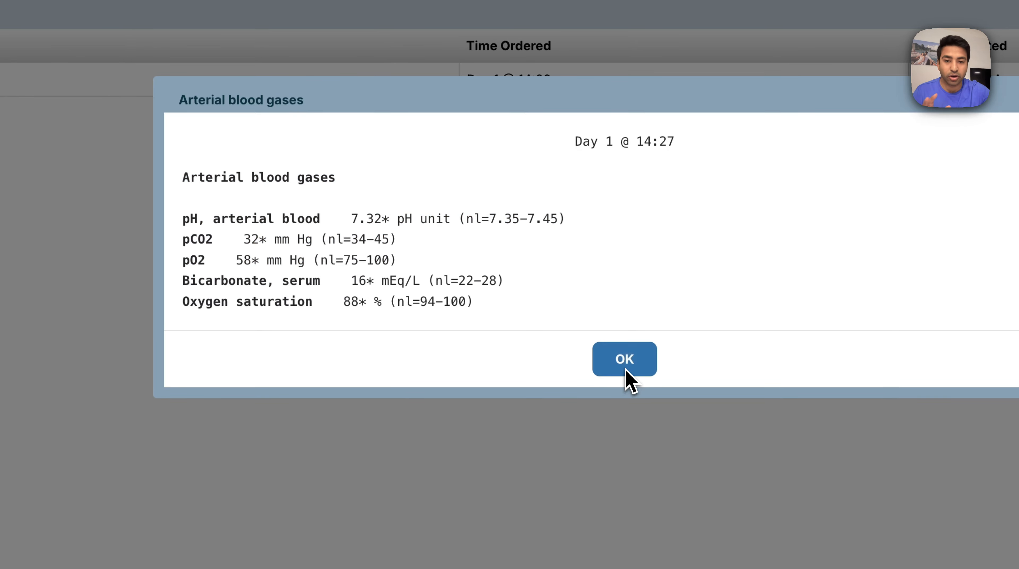
left_click(630, 377)
left_click(680, 307)
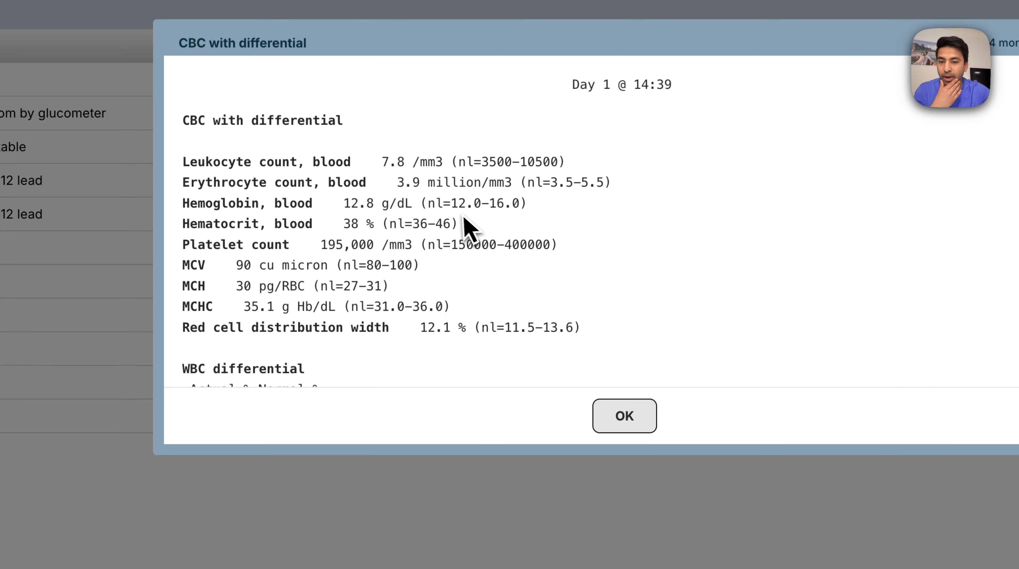
Go through the CBC, magnesium, phosphorus and troponin I reports, acknowledging each one
left_click(619, 416)
left_click(627, 310)
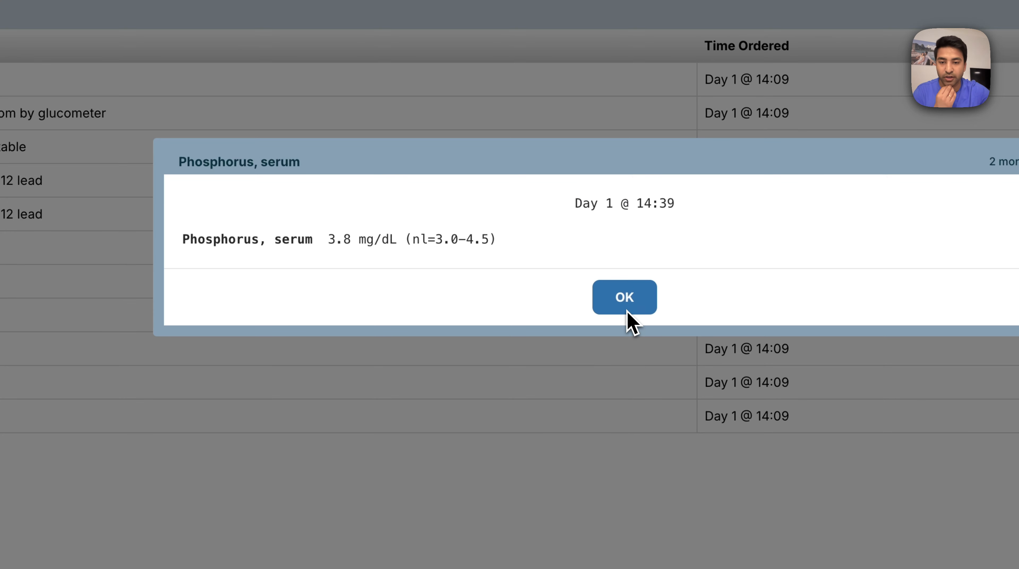
left_click(642, 297)
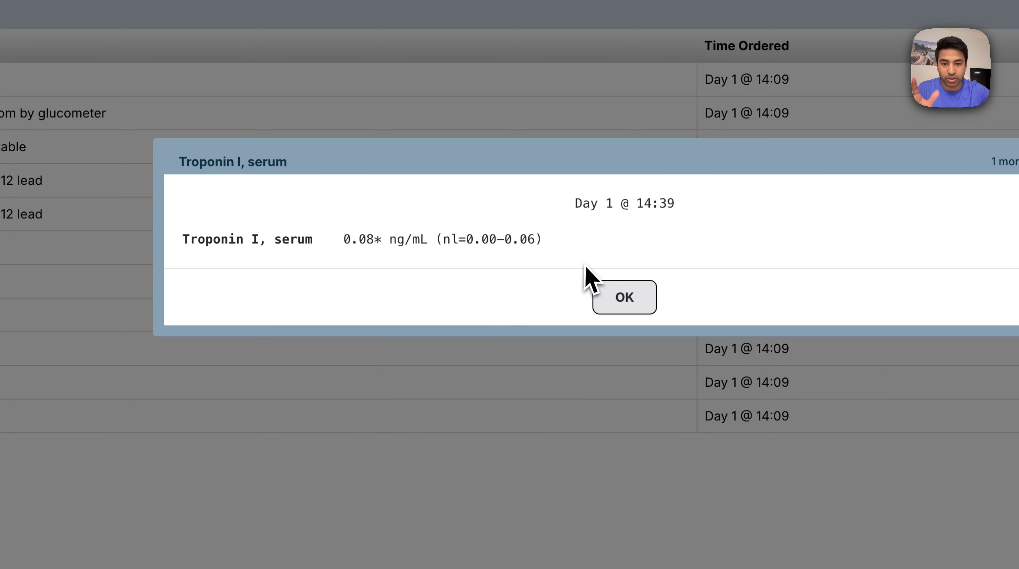
left_click_drag(367, 239, 534, 238)
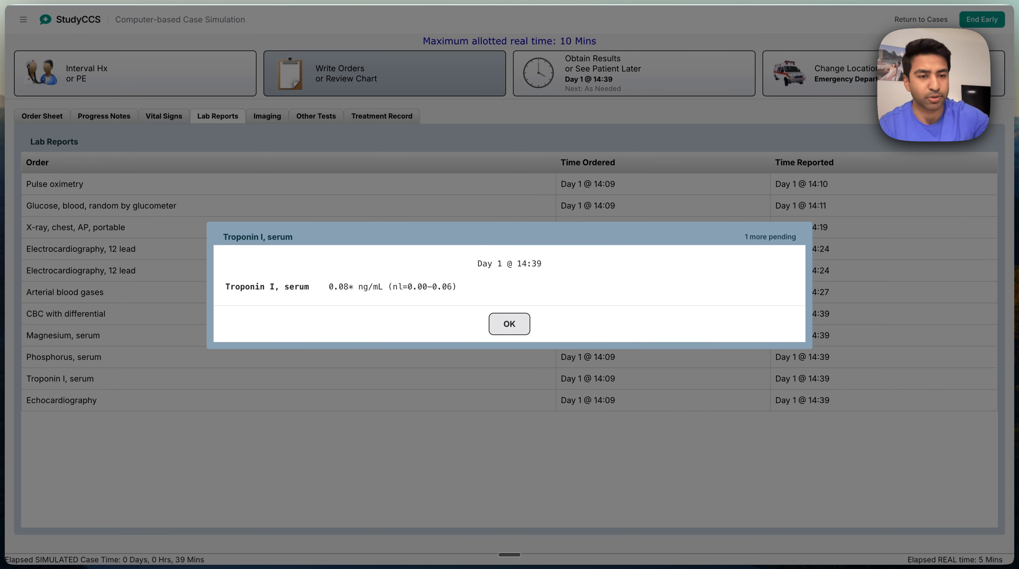
left_click(512, 333)
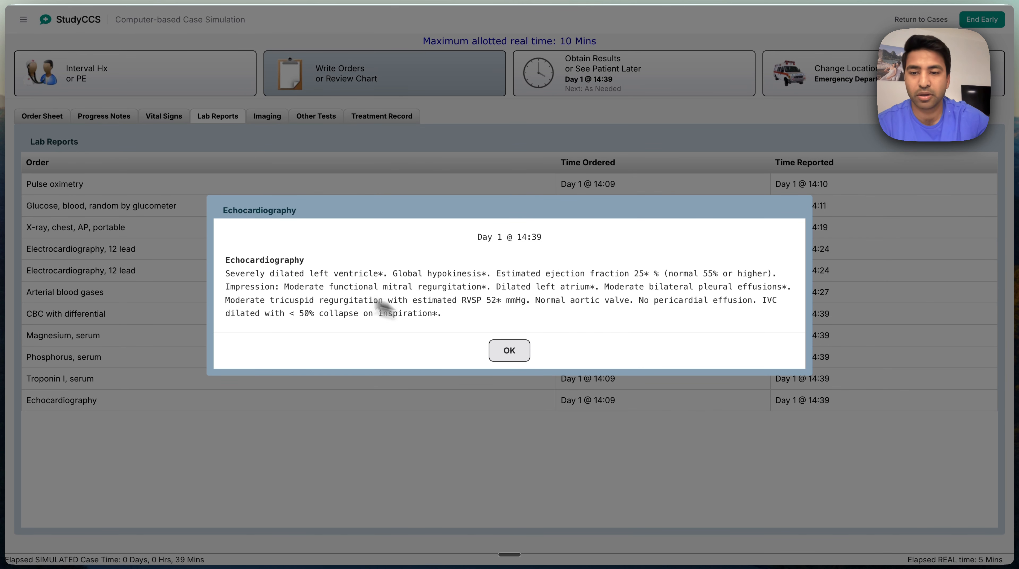
Review the echocardiography report's ejection fraction and valve findings, acknowledge it, and stop the clock advance
left_click_drag(278, 273, 694, 273)
left_click(465, 273)
left_click(694, 273)
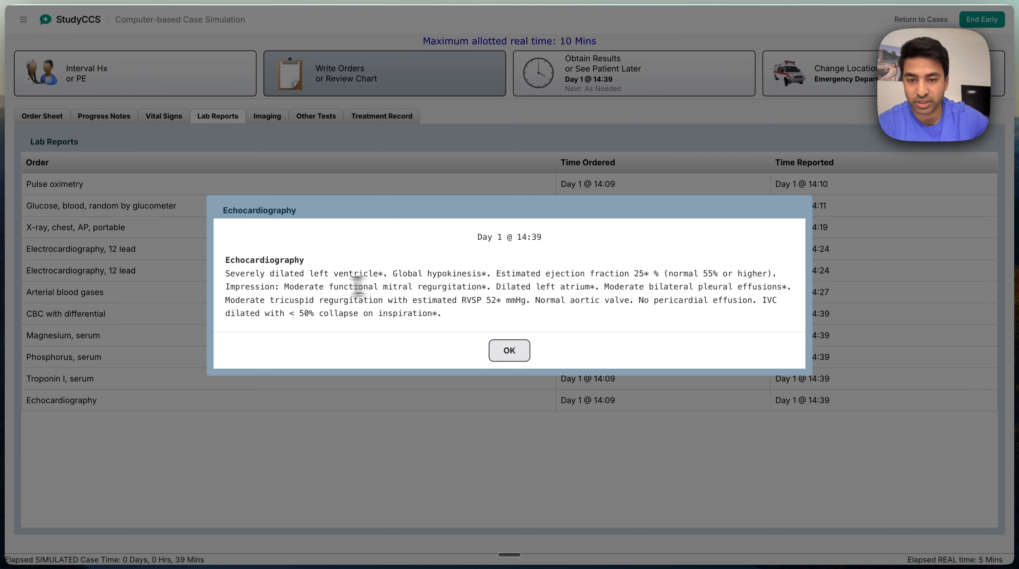
left_click_drag(306, 285, 414, 295)
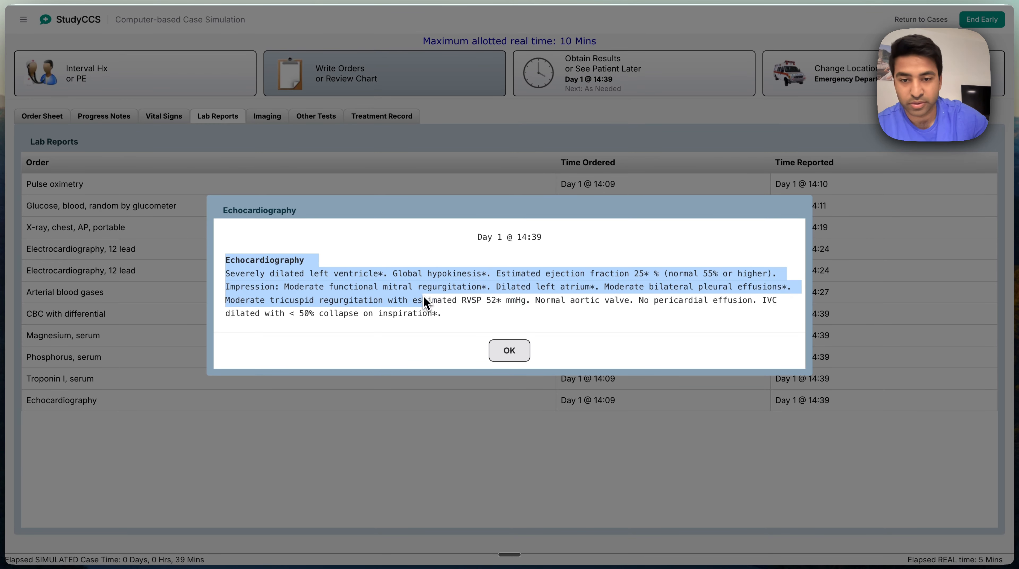
left_click(423, 297)
left_click(517, 353)
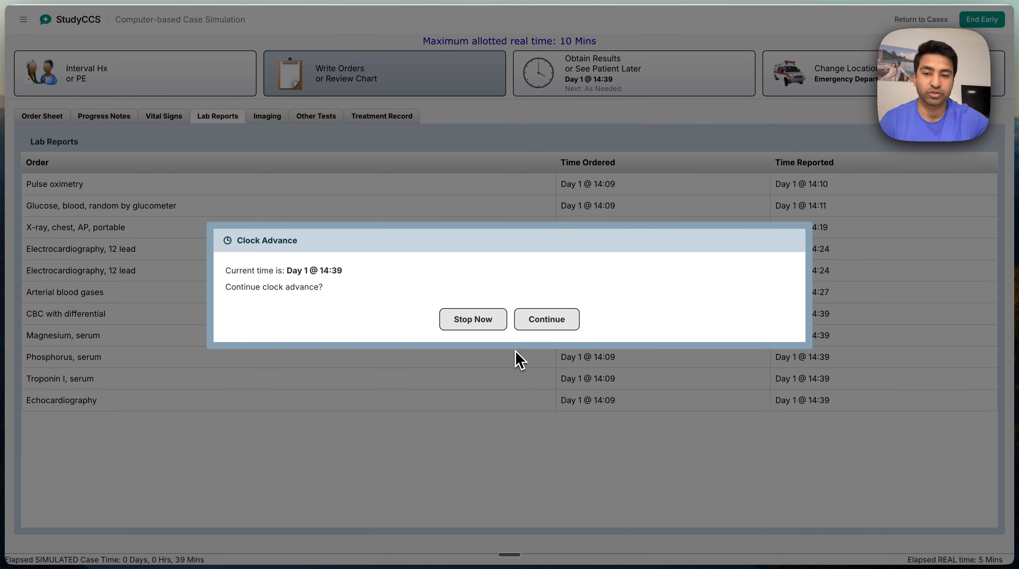
left_click(491, 321)
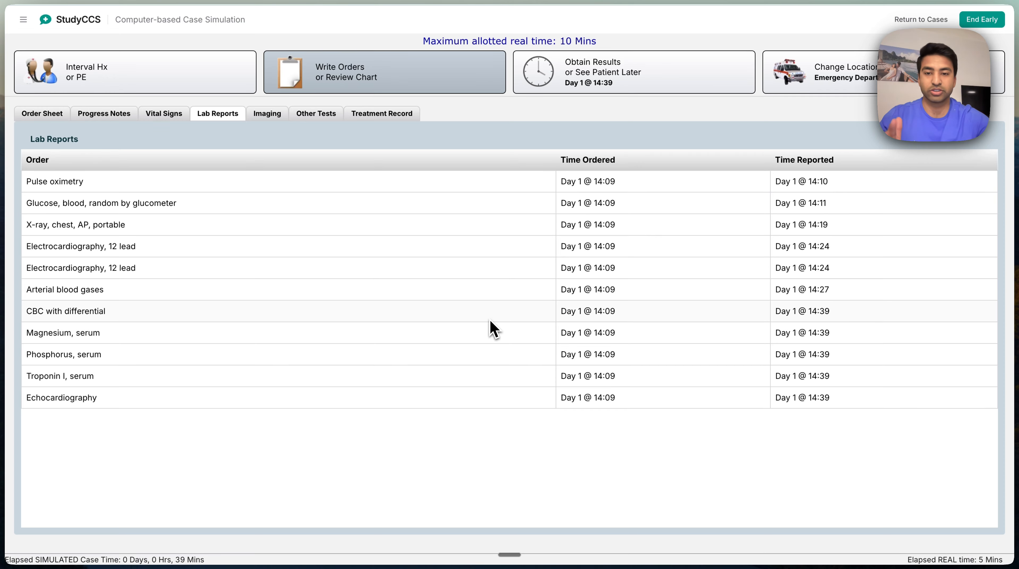
left_click(619, 68)
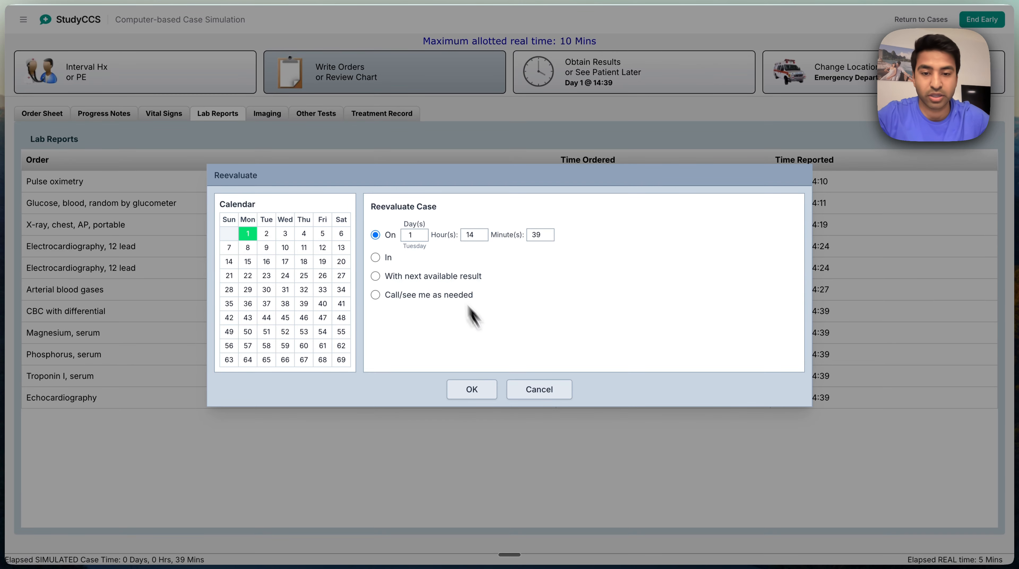
left_click(539, 390)
Start a new order entry on the order sheet listing lasix, metoprolol, lisinopril, spirono and jardiance
left_click(58, 116)
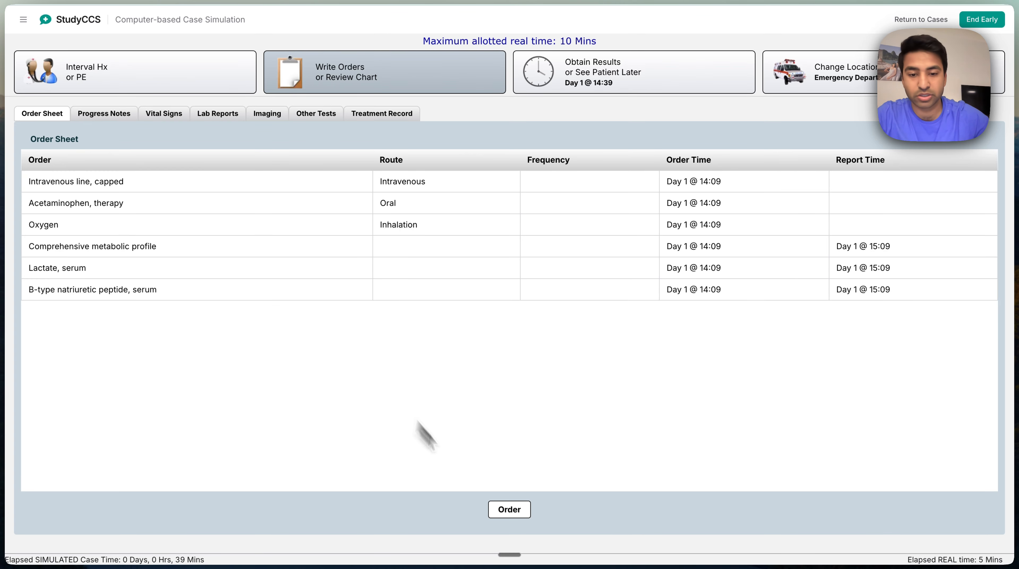
left_click(510, 511)
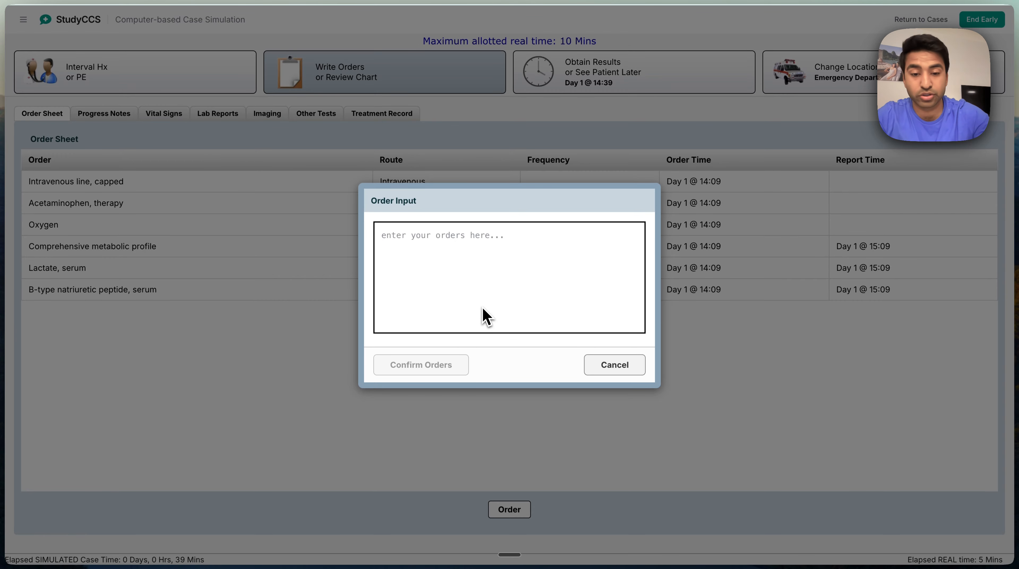
left_click(486, 317)
type("lasix")
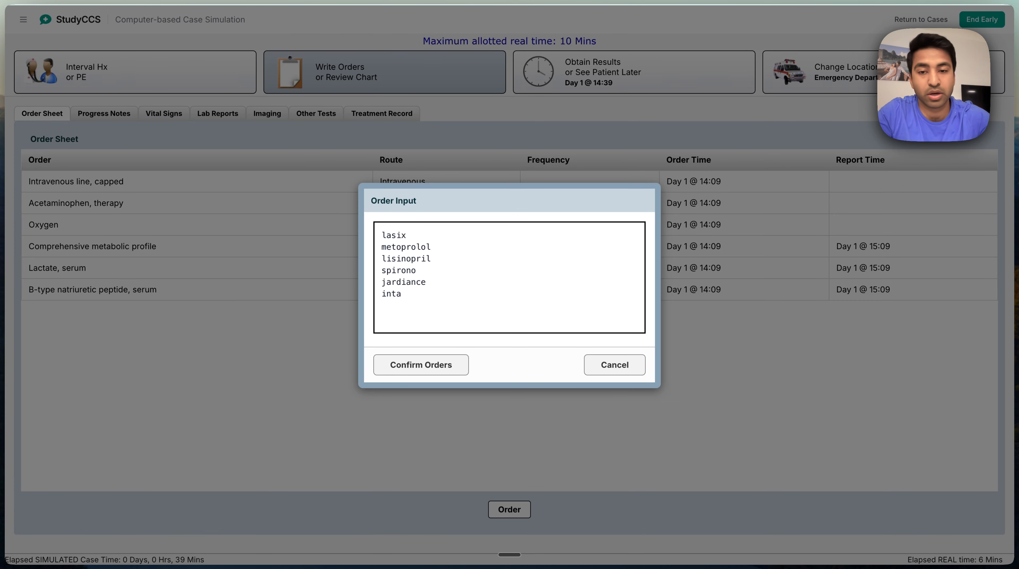
Add input and output, "diet, sodium", restrict water and daily weight to the order list and submit it
type("put and outpu")
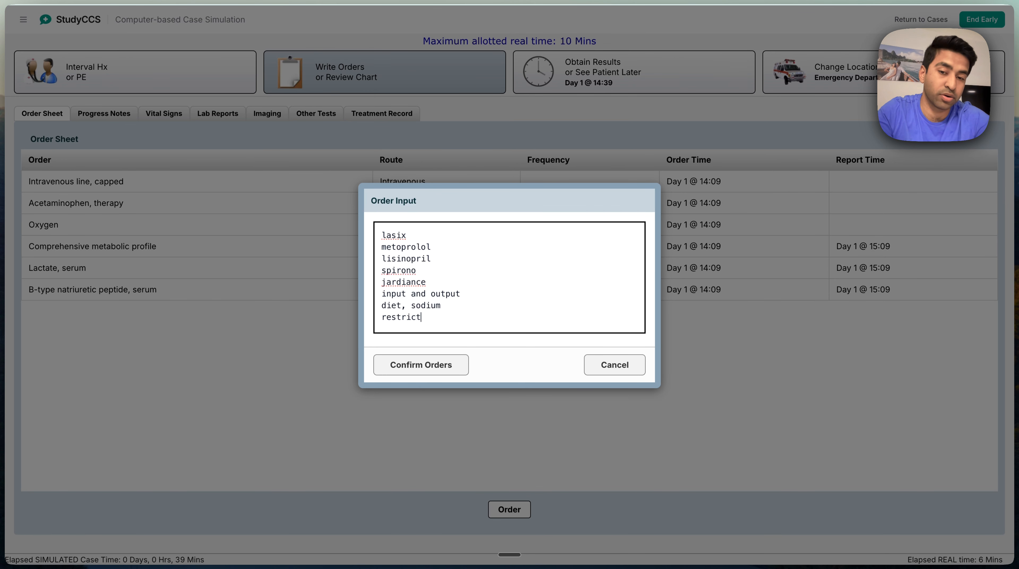
type("ter")
key("Return")
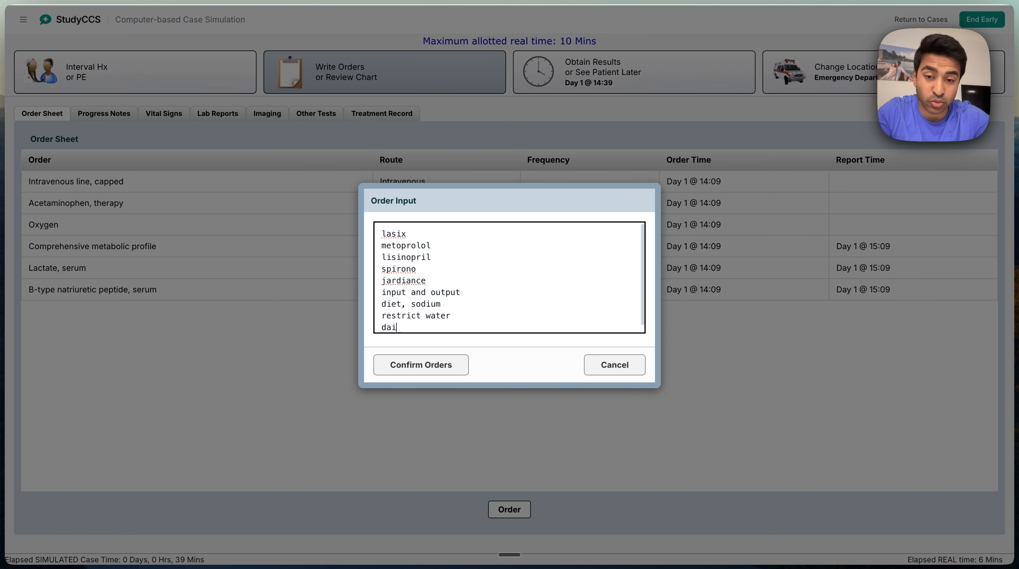
type("daily weight")
key("Return")
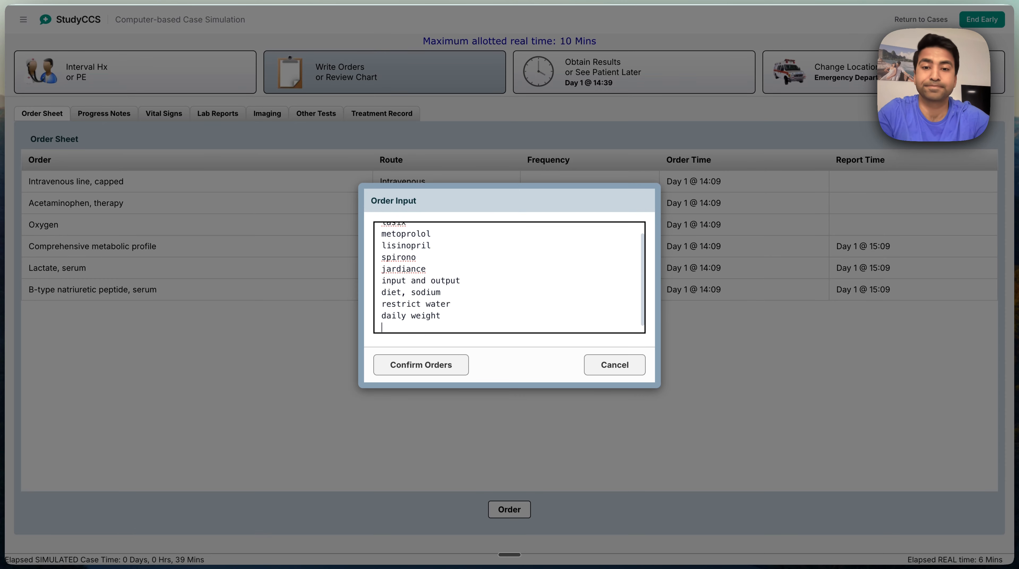
key("BackSpace")
scroll(455, 303, "up", 1)
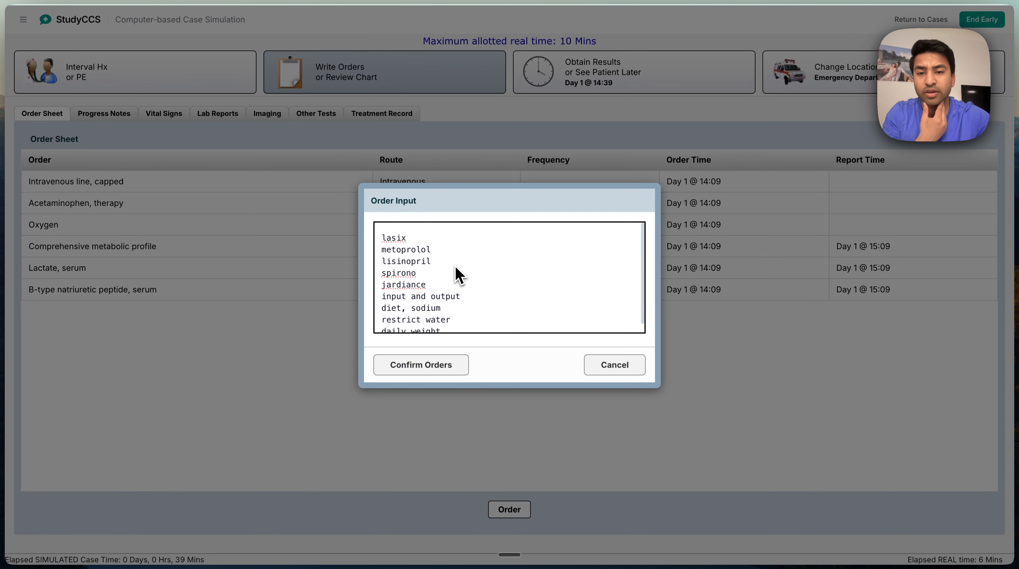
left_click(433, 368)
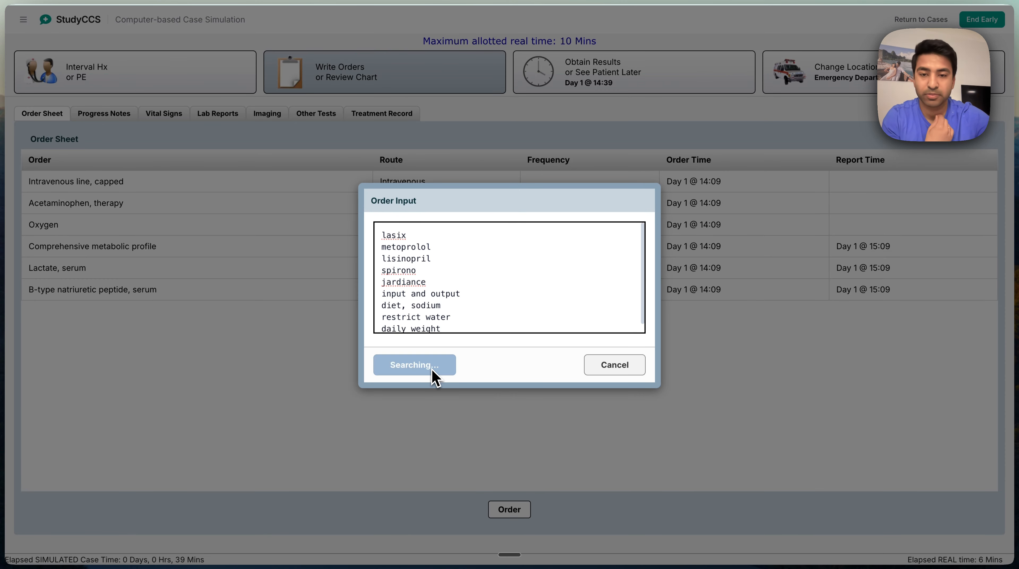
Confirm furosemide, metoprolol and lisinopril as one-time/bolus orders, keeping the preselected routes of administration
left_click(289, 394)
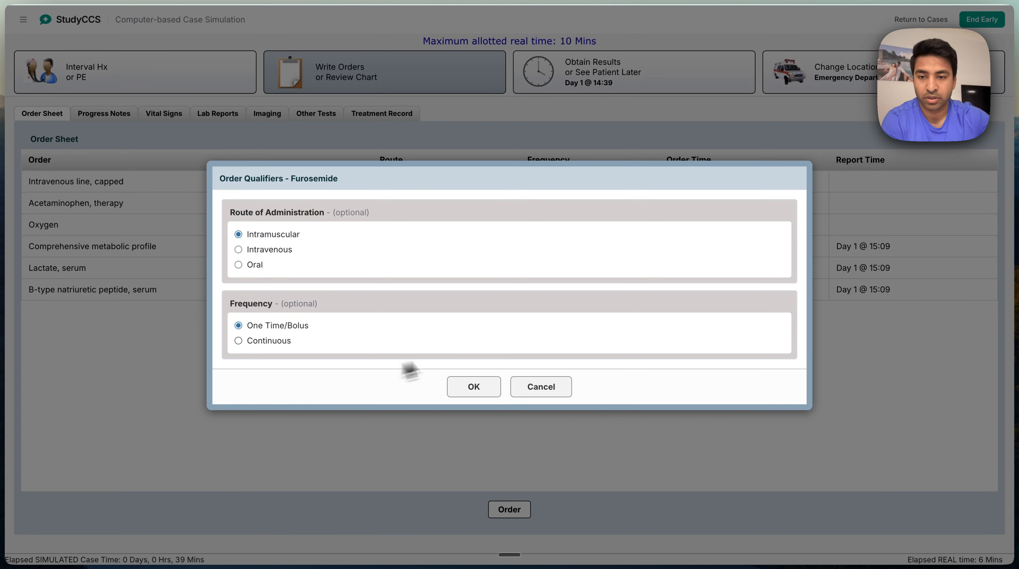
left_click(473, 387)
left_click(315, 395)
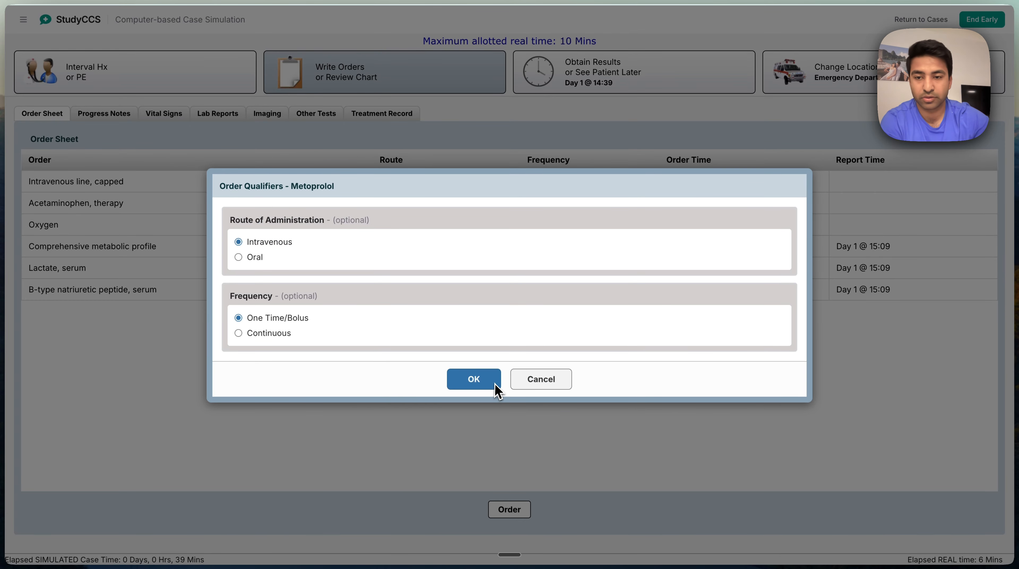
left_click(478, 383)
left_click(295, 395)
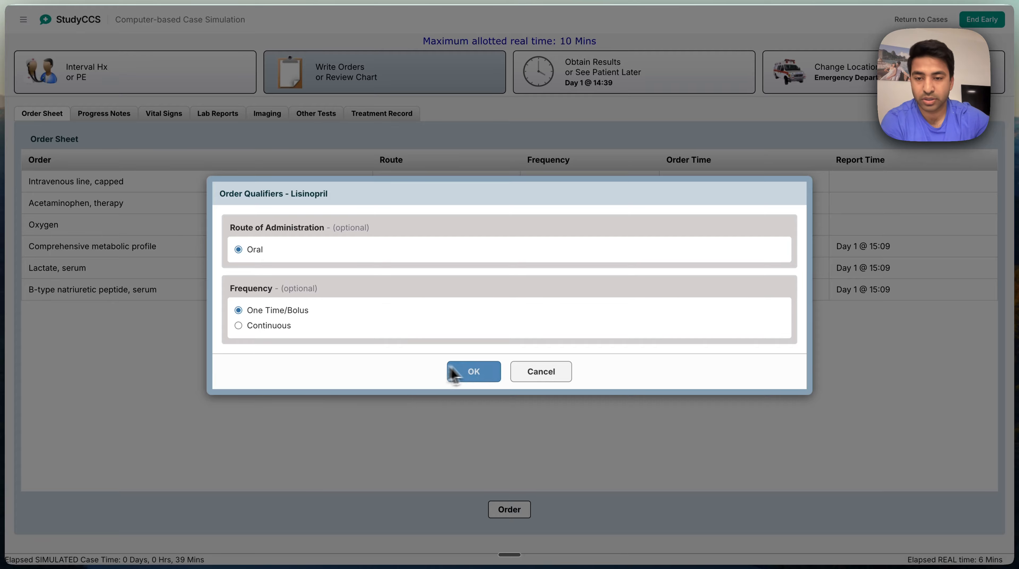
left_click(466, 372)
Order Spironolactone orally as a one-time/bolus dose, and confirm the jardiance and input and output orders
left_click(279, 224)
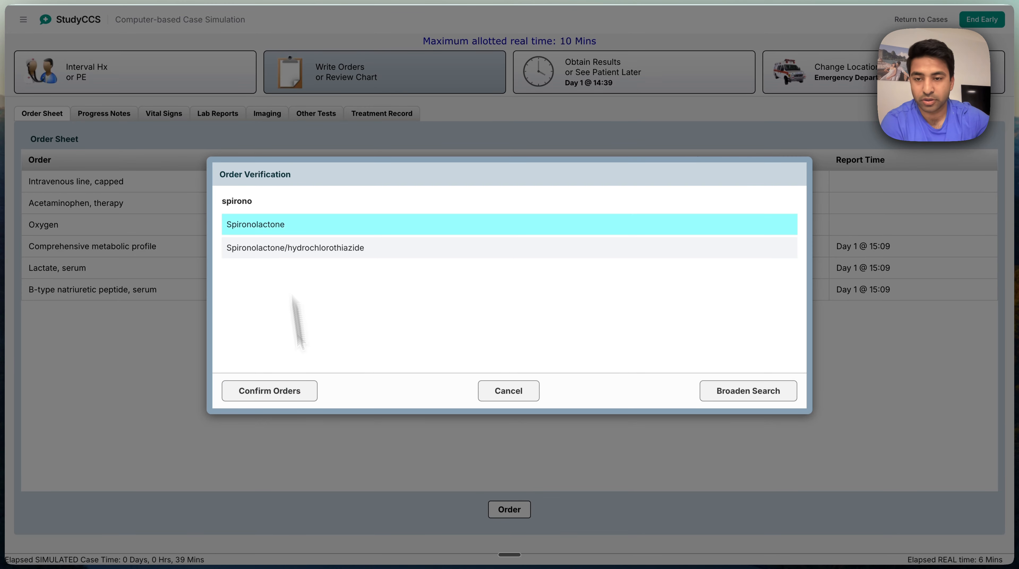
left_click(302, 396)
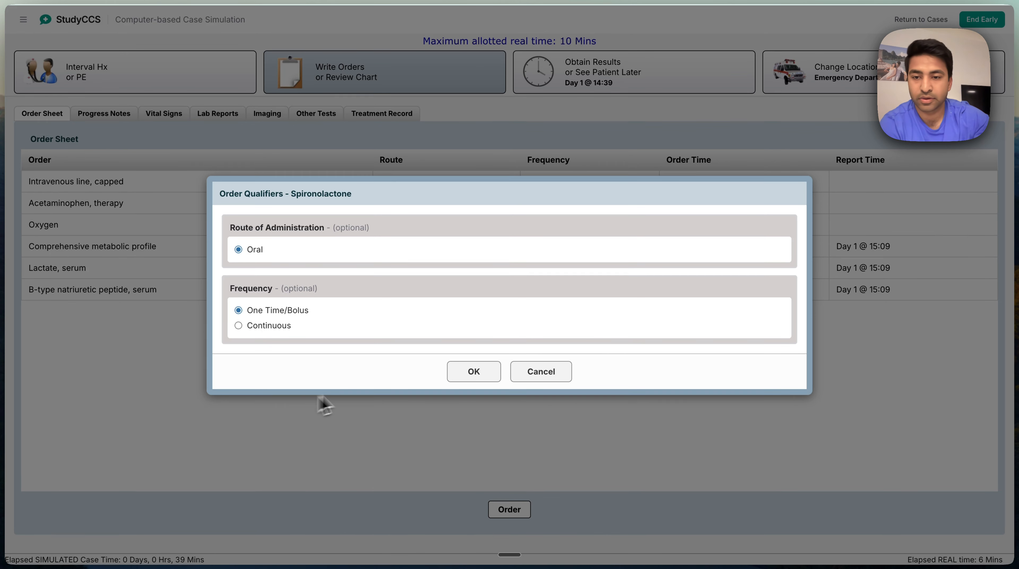
left_click(474, 372)
left_click(280, 397)
left_click(474, 370)
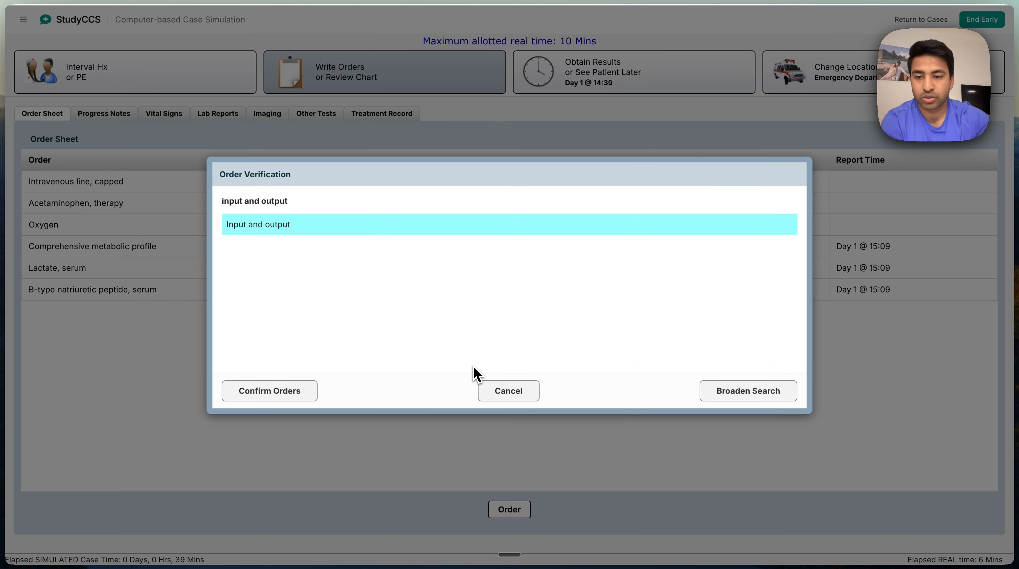
left_click(281, 391)
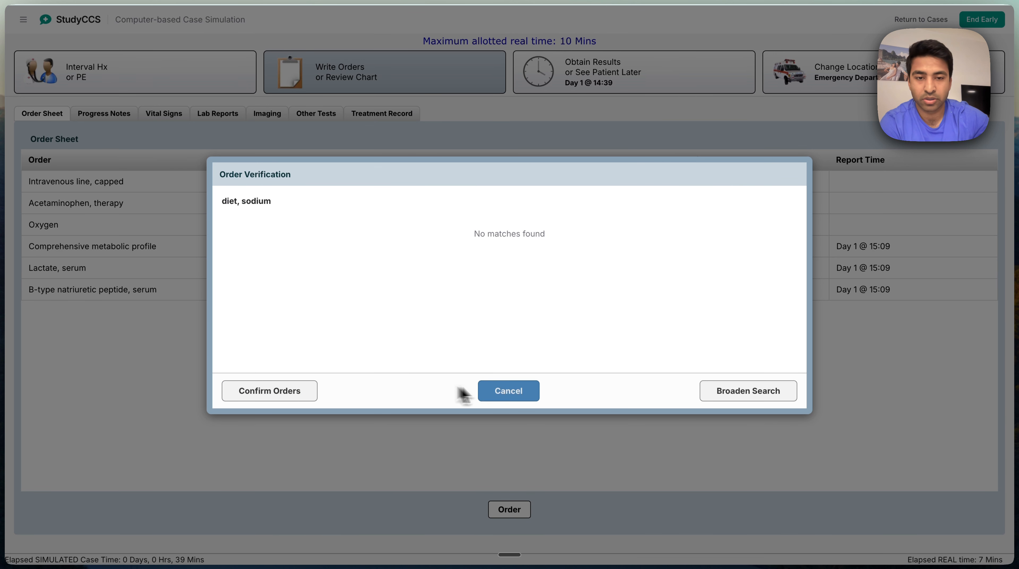
Broaden the search for the sodium diet order, select "Diet, 2 gram sodium" and confirm it
left_click(714, 396)
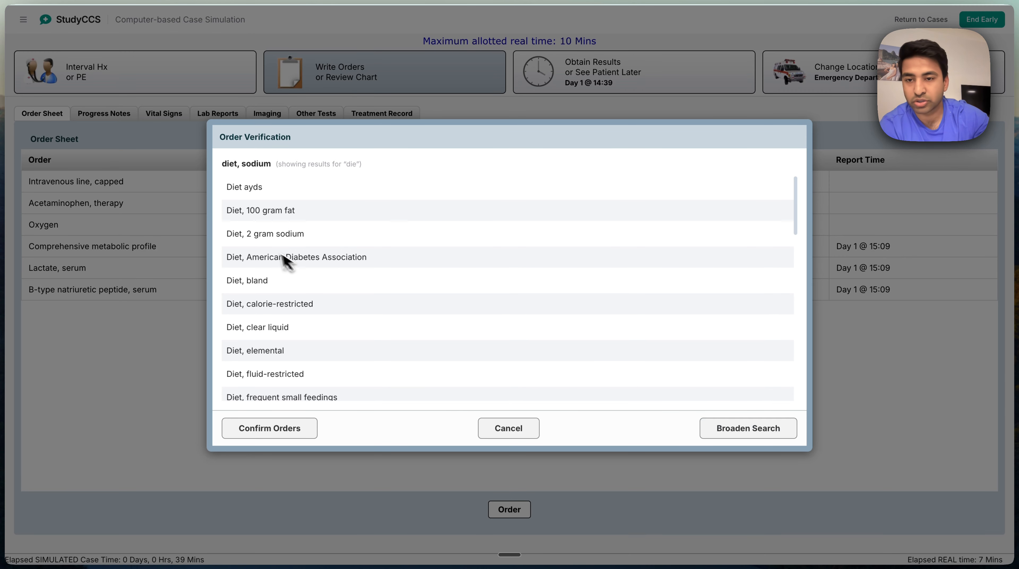
scroll(279, 243, "down", 1)
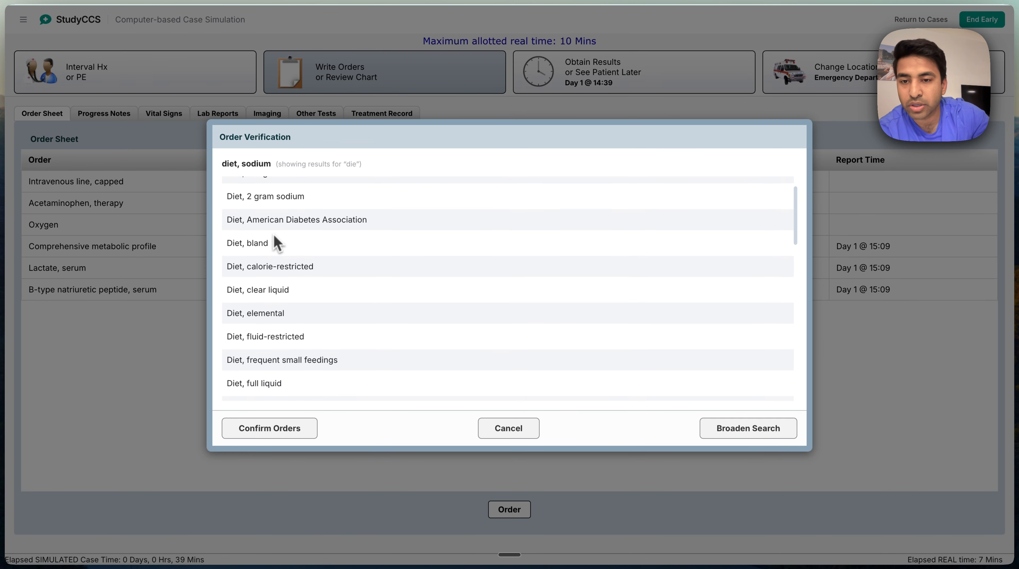
scroll(273, 237, "up", 2)
left_click(267, 234)
scroll(267, 239, "down", 10)
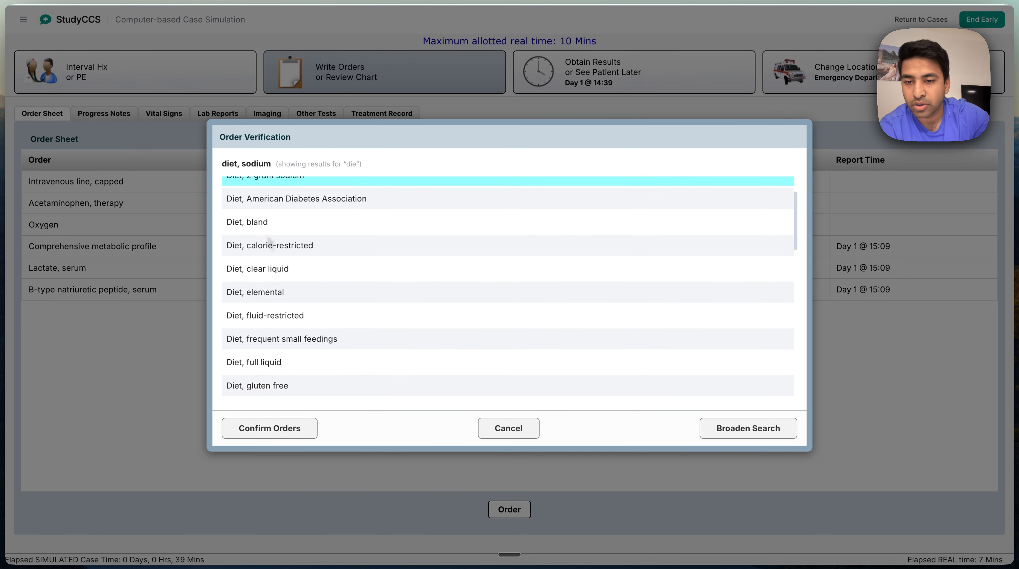
scroll(286, 314, "down", 15)
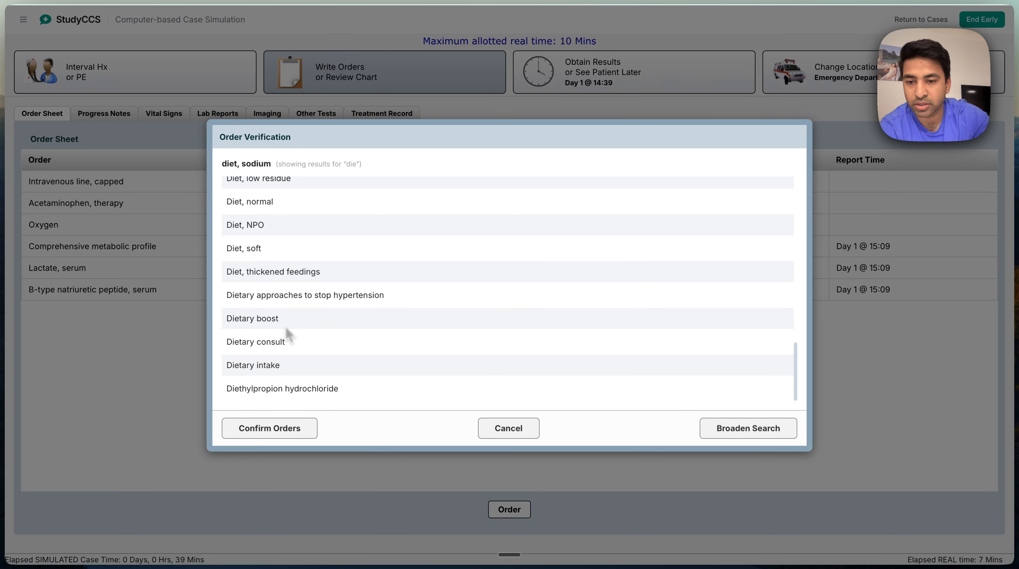
left_click(277, 428)
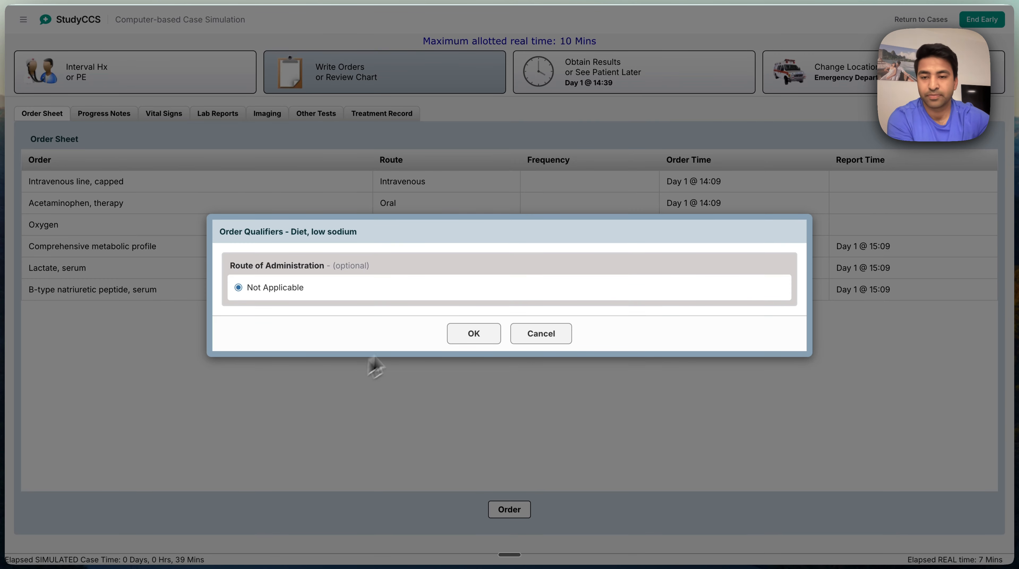
left_click(473, 336)
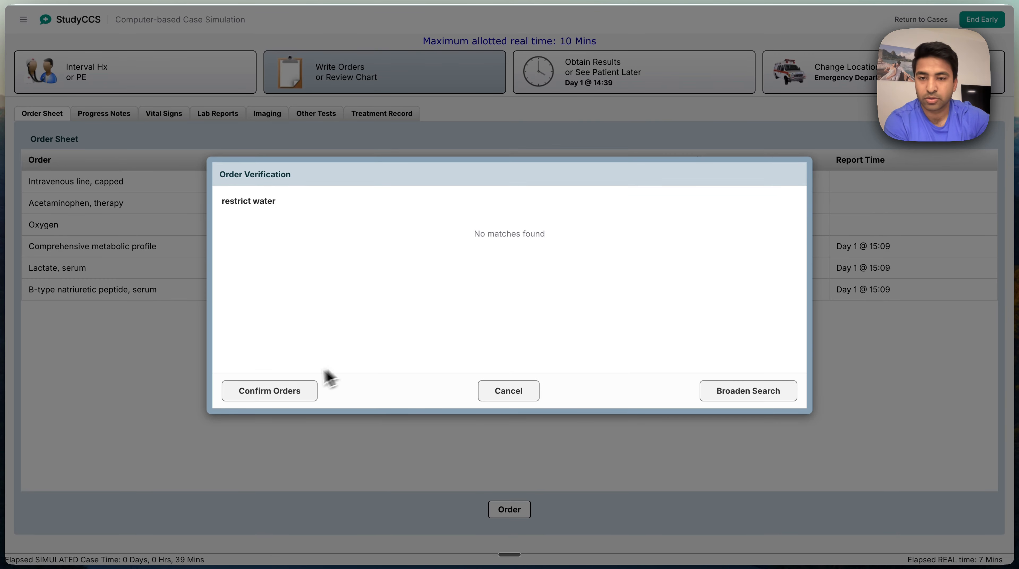
Broaden the restrict water search and try to confirm both "Restrict sodium in diet" and "Restrict fluid intake"
left_click(733, 394)
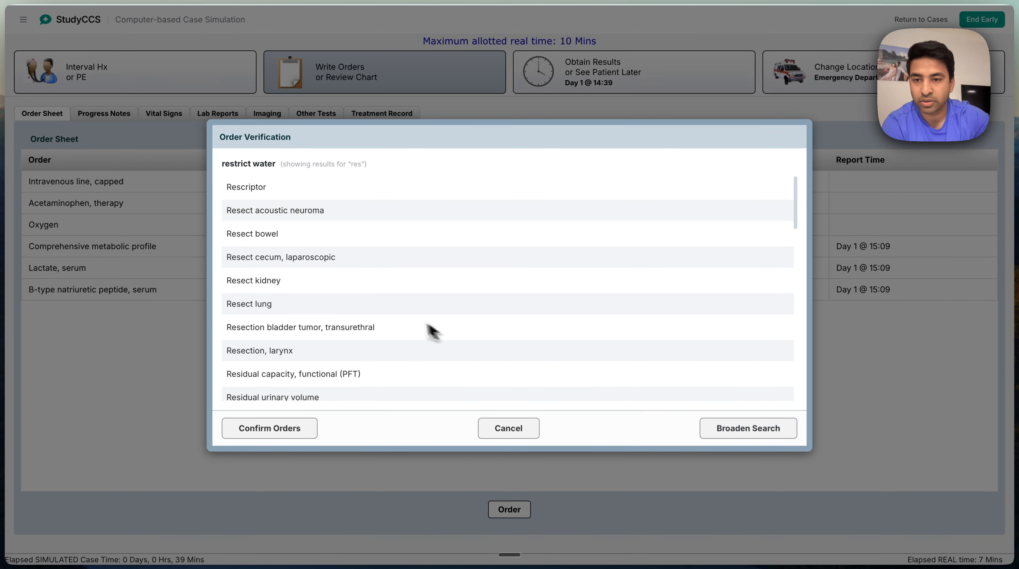
scroll(295, 287, "down", 3)
scroll(297, 299, "down", 15)
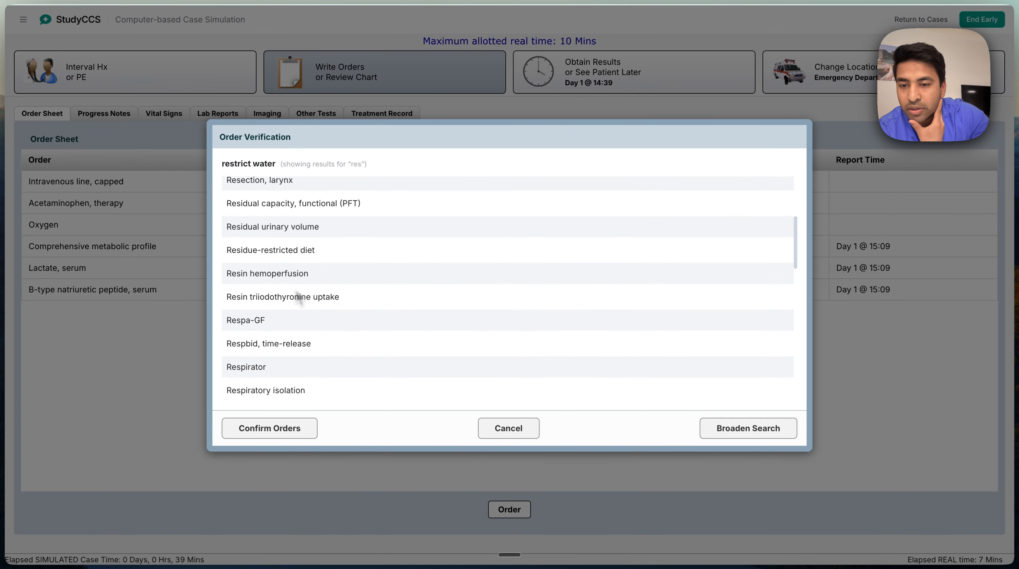
scroll(295, 296, "down", 4)
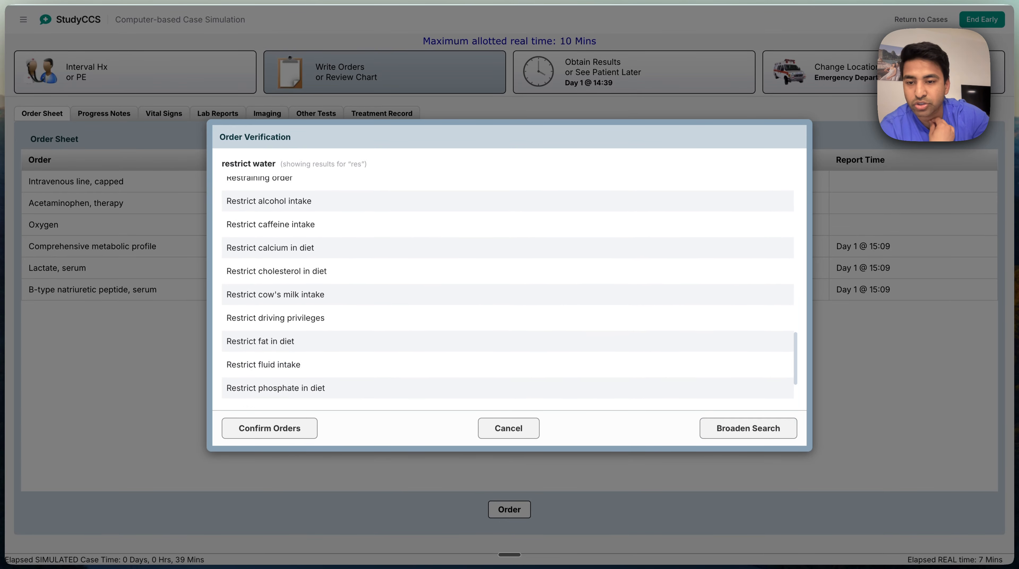
left_click(287, 396)
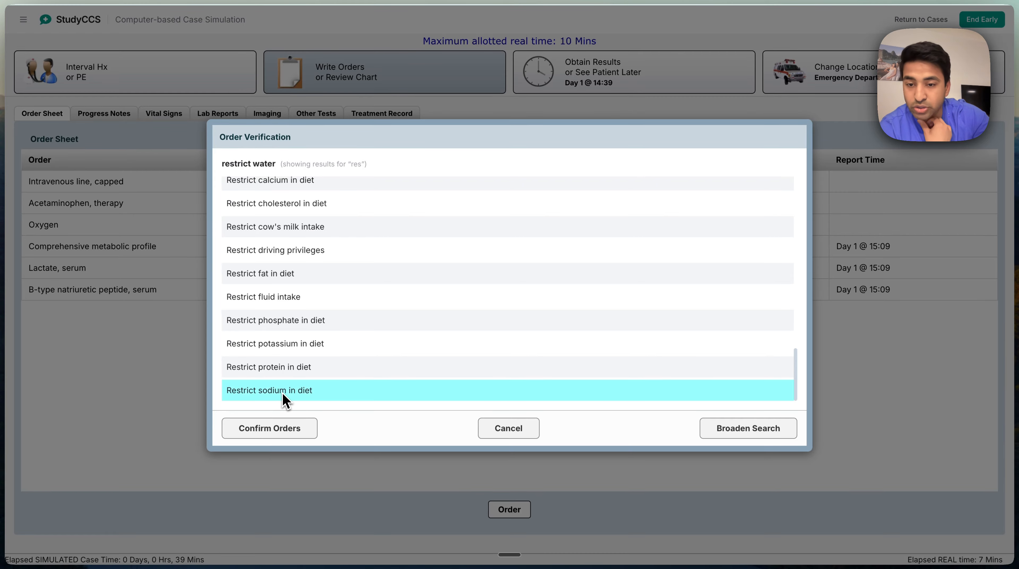
left_click(280, 298)
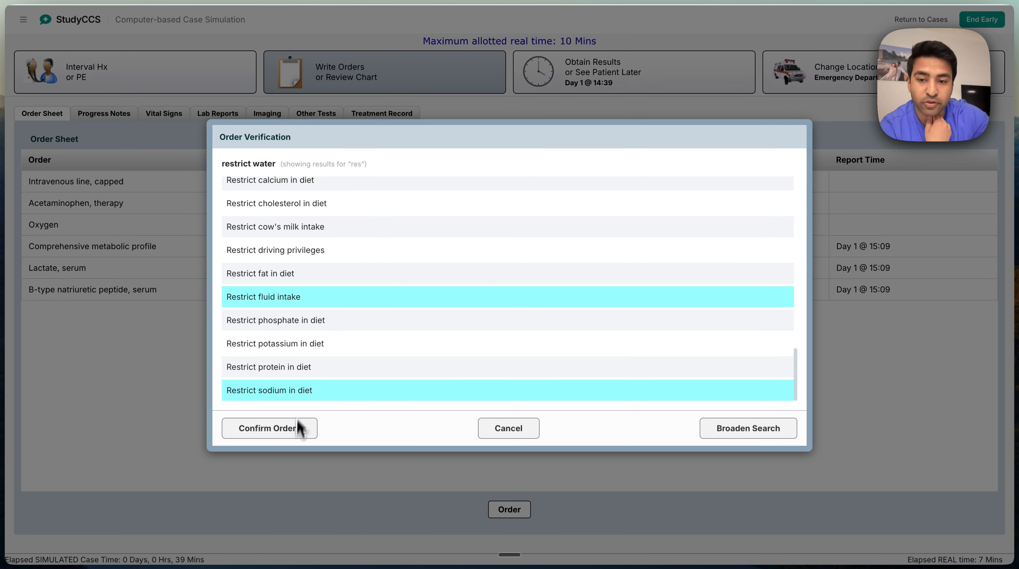
left_click(289, 432)
left_click(519, 322)
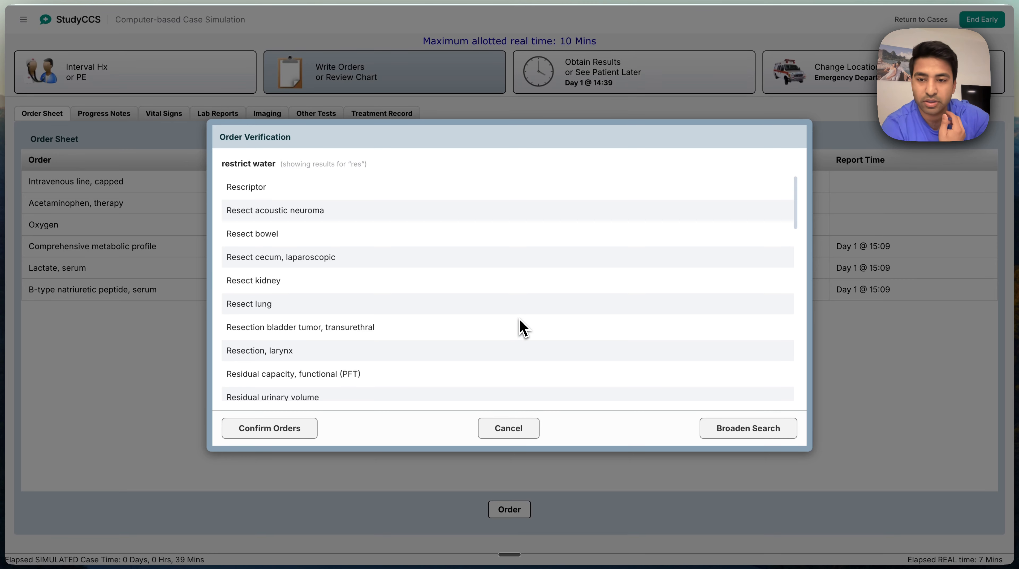
Deselect "Restrict sodium in diet" and confirm only the "Restrict fluid intake" order
scroll(302, 357, "down", 10)
left_click(280, 393)
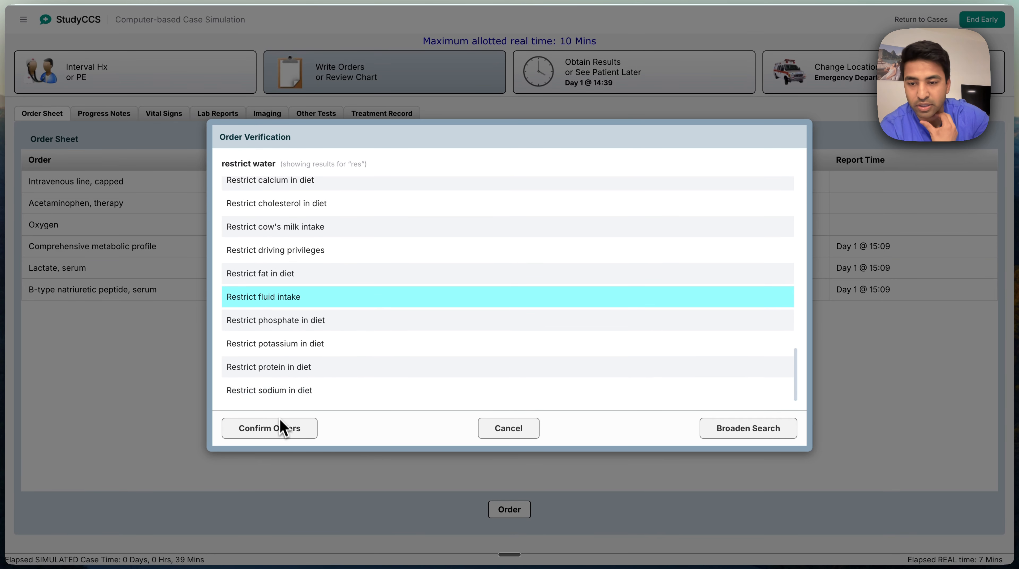
left_click(280, 422)
left_click(475, 338)
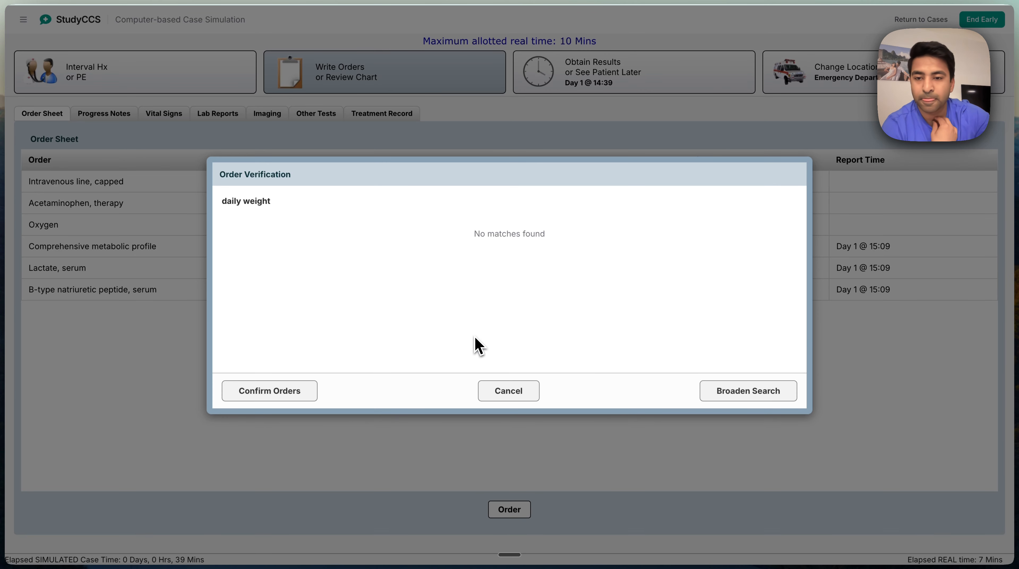
Broaden the "daily weight" search, dismiss it, and order "Weight" instead
left_click(730, 399)
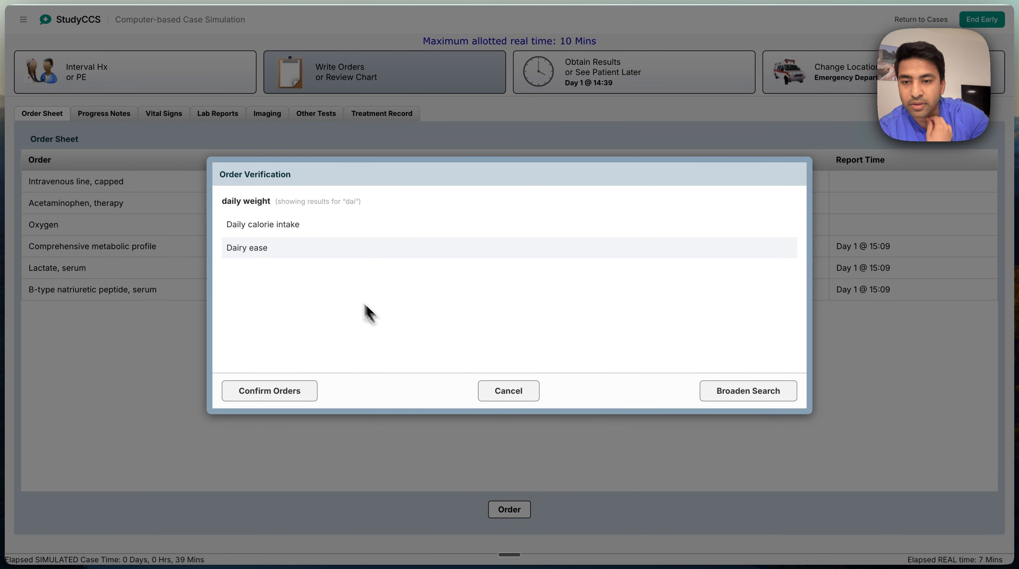
left_click(513, 393)
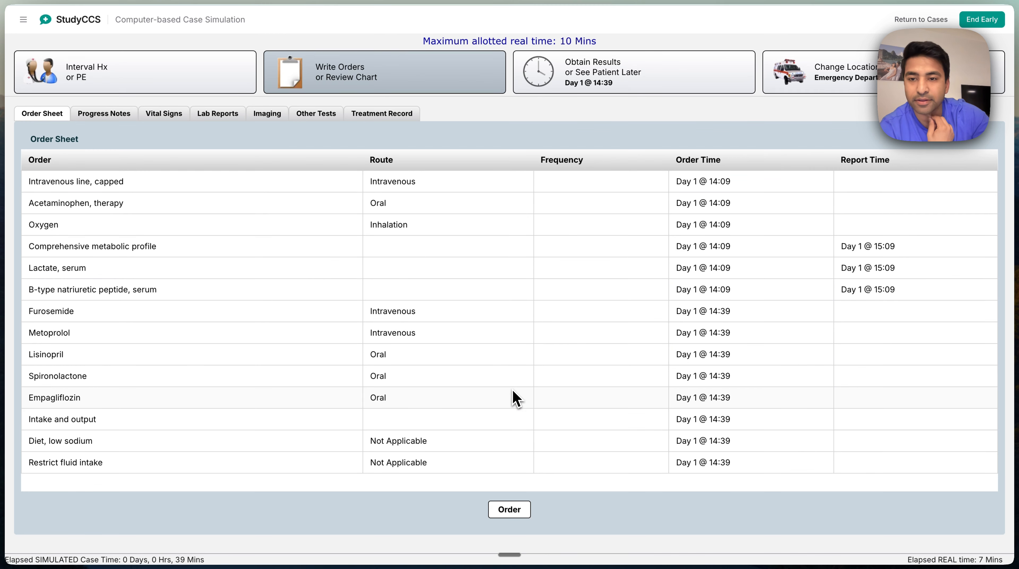
left_click(525, 507)
type("weight")
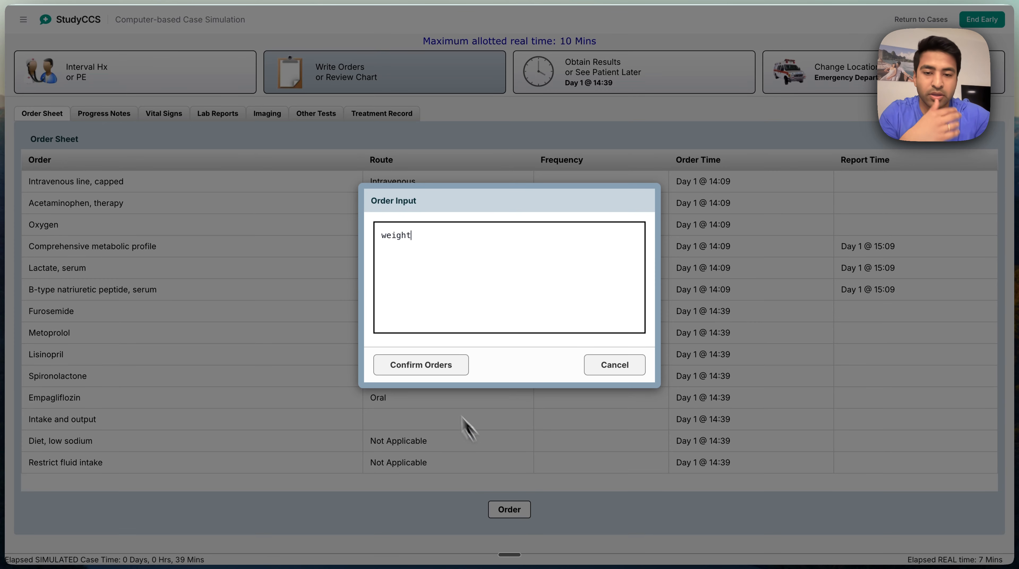
left_click(425, 369)
left_click(282, 234)
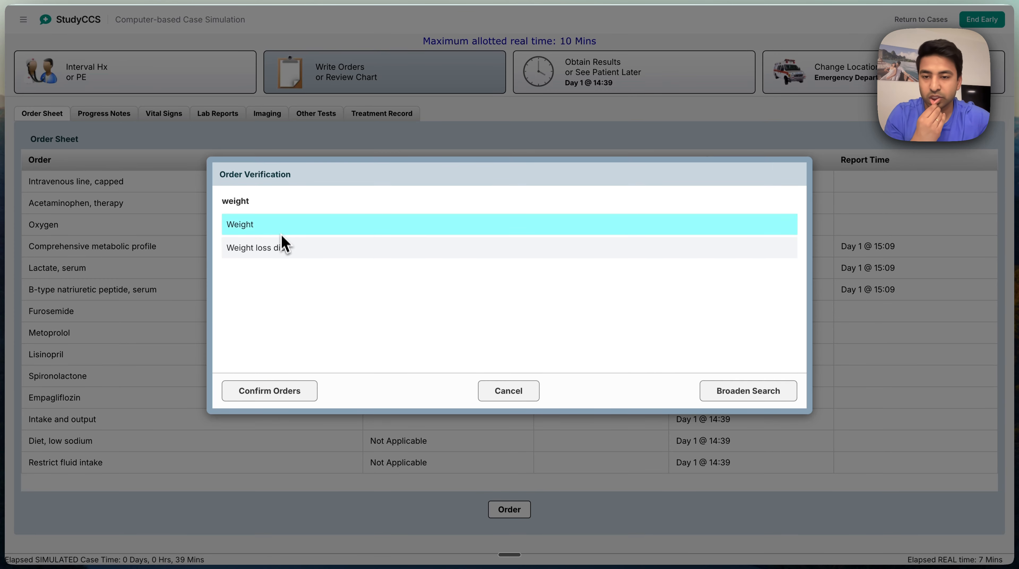
left_click(289, 391)
left_click(468, 336)
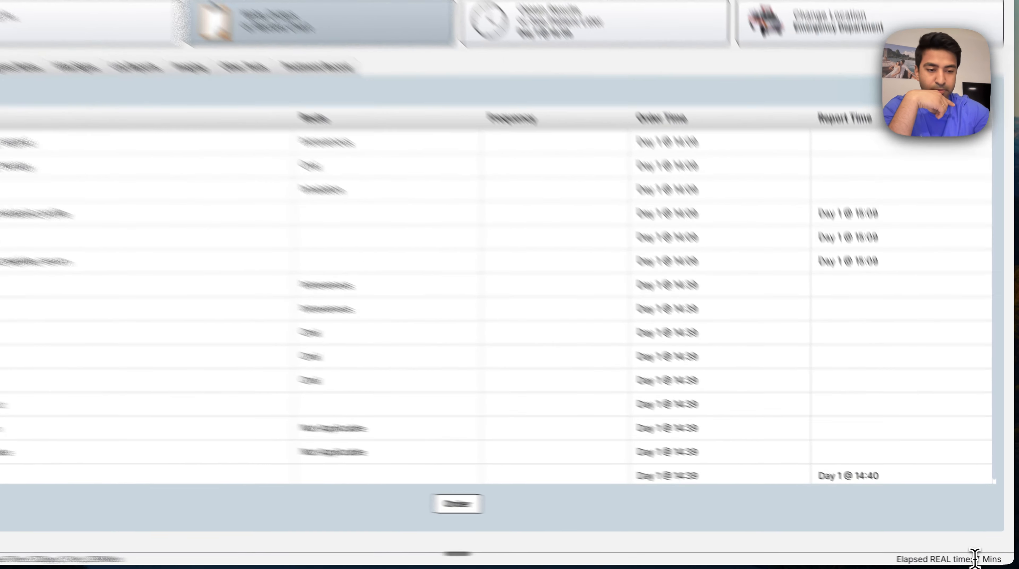
left_click_drag(979, 559, 986, 559)
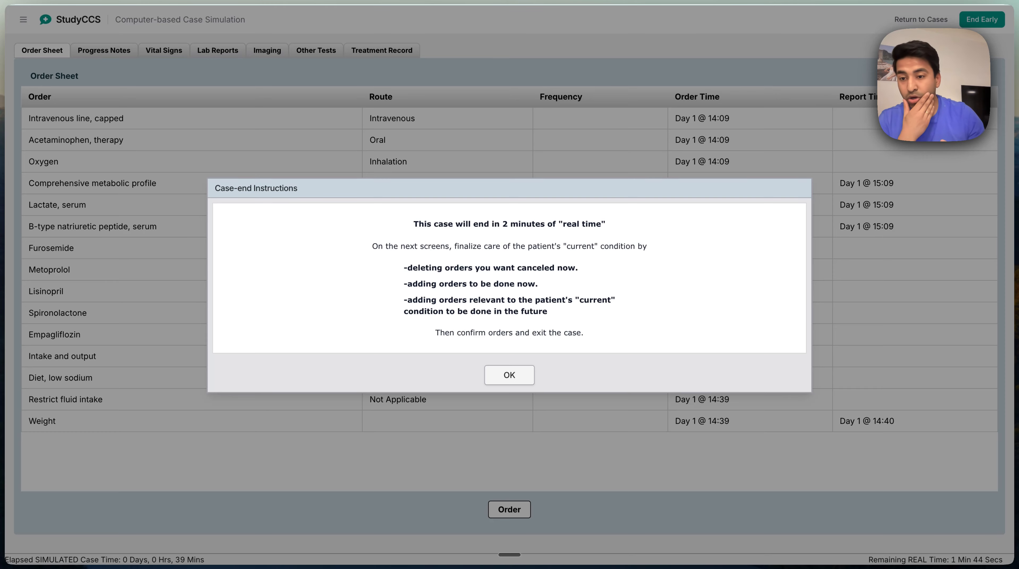
Acknowledge the case-end instructions and try to order "consult cardiology"
left_click(509, 374)
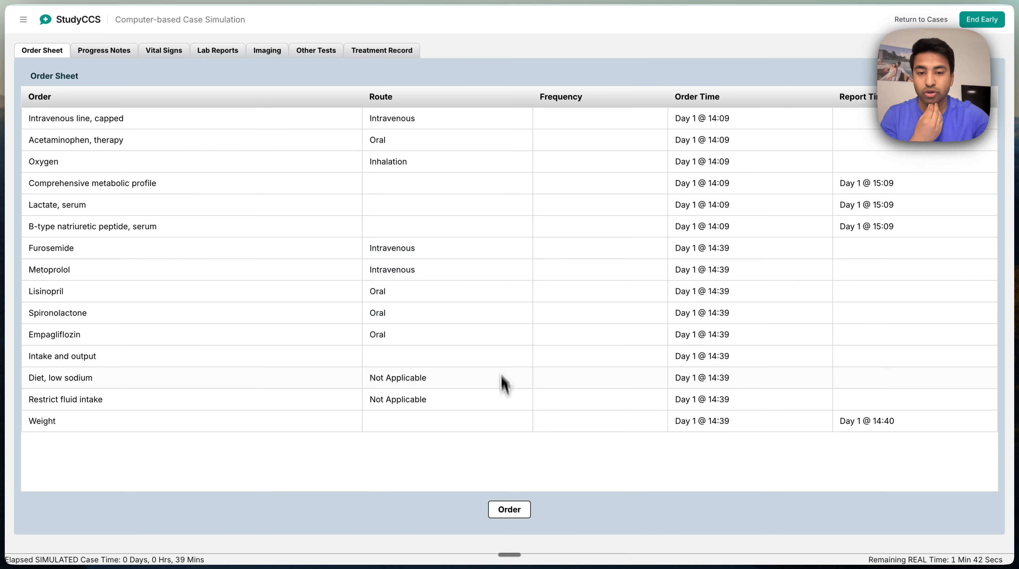
left_click(511, 508)
type("consult cardio")
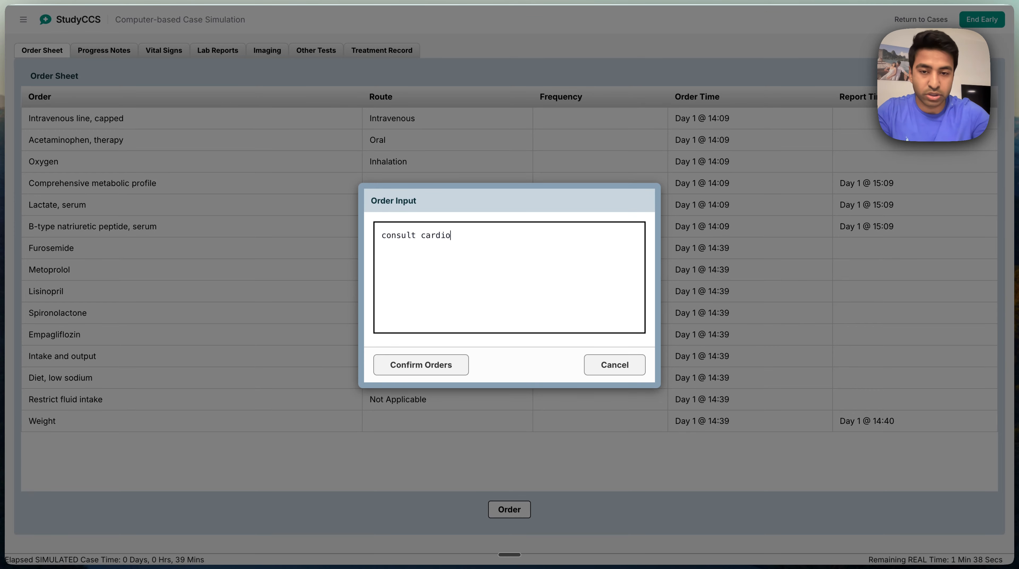
type("logy")
left_click(436, 373)
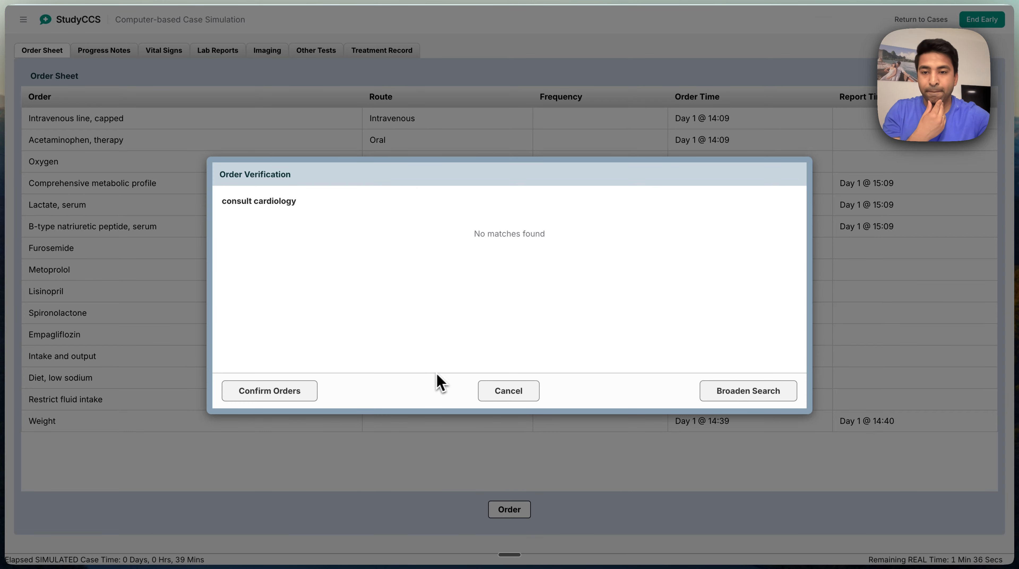
left_click(295, 396)
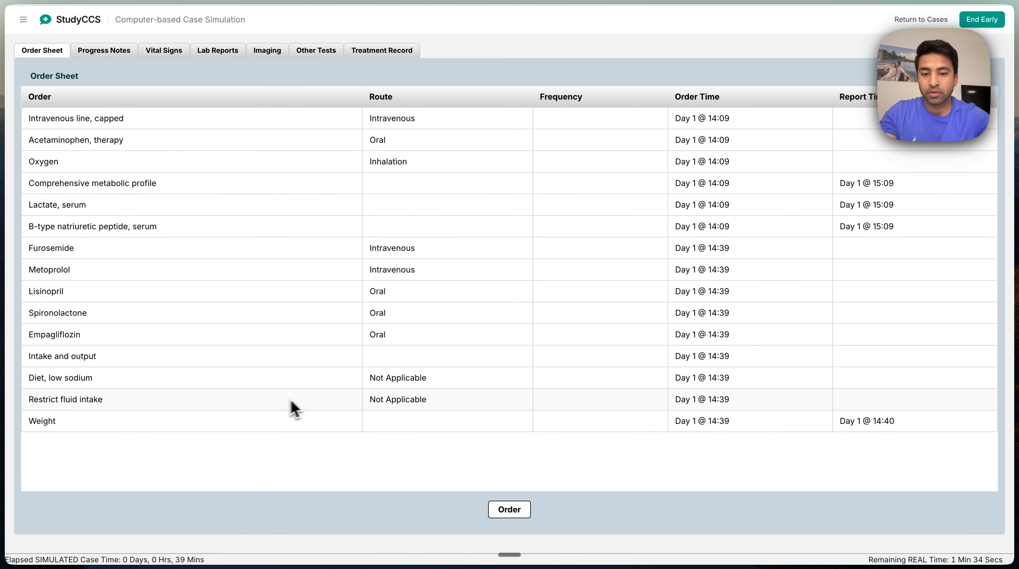
Search the orders for "cardiology" and confirm the "Cardiology consult" order
left_click(502, 512)
type("cardiolo")
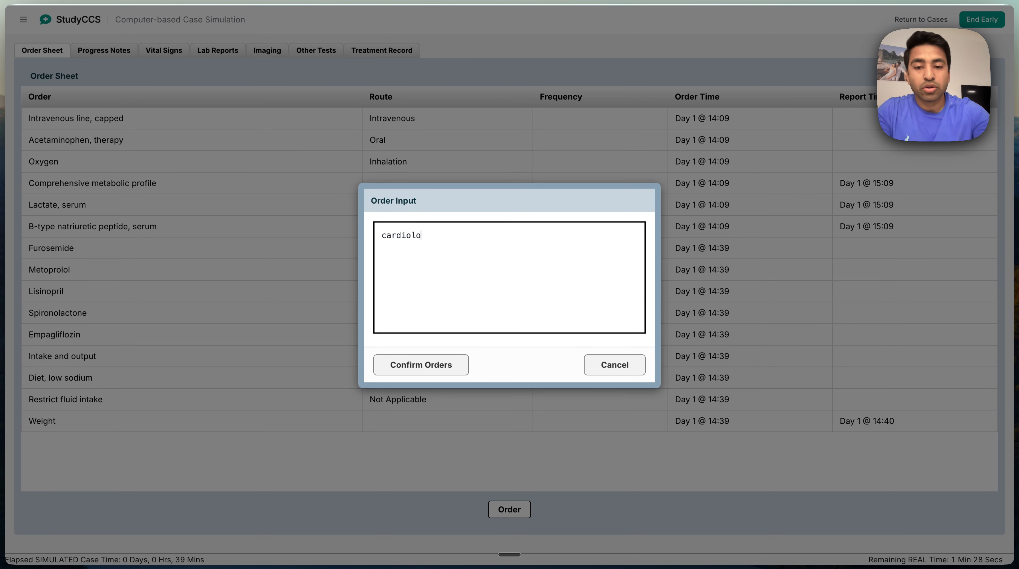
type("gy")
left_click(446, 369)
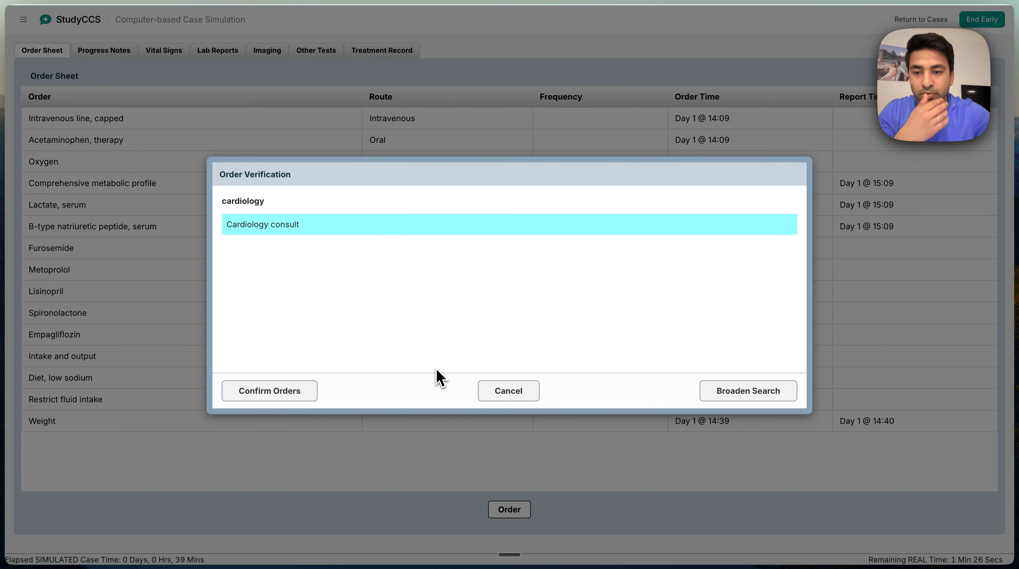
left_click(290, 394)
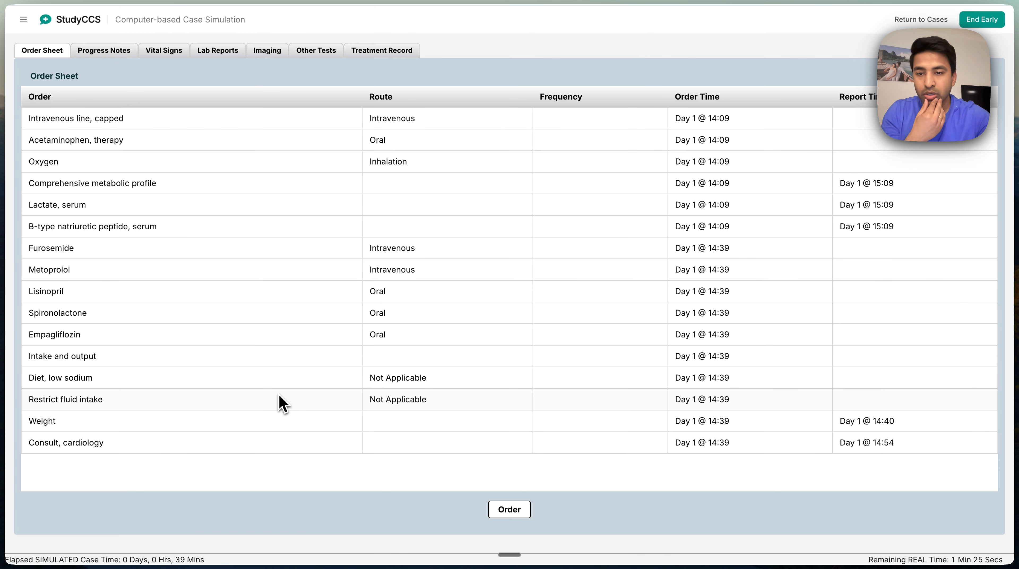
Search the orders for "instruct" and select "Instruct patient, limit alcohol intake"
left_click(519, 518)
type("instruct")
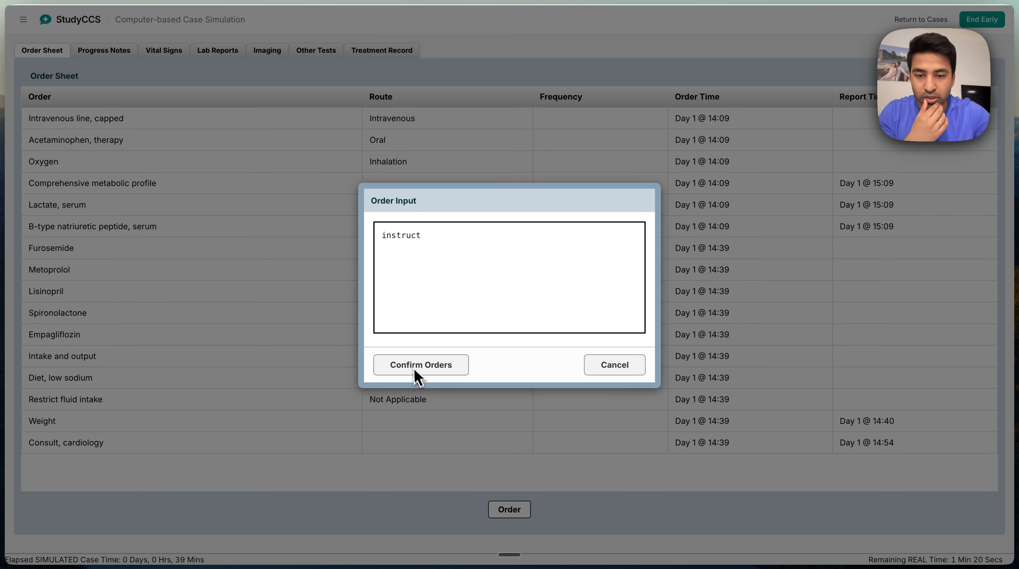
left_click(446, 367)
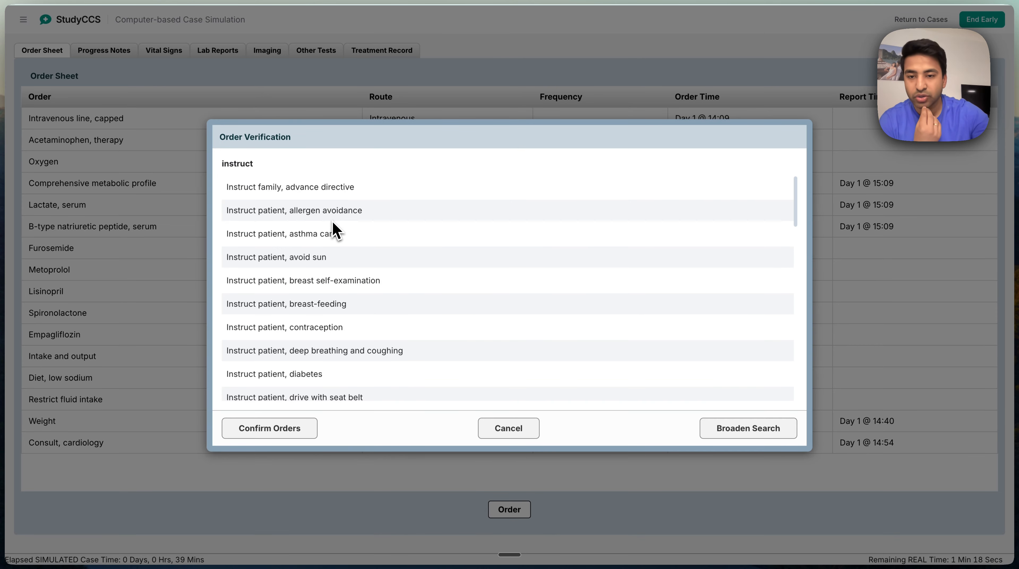
scroll(334, 227, "down", 3)
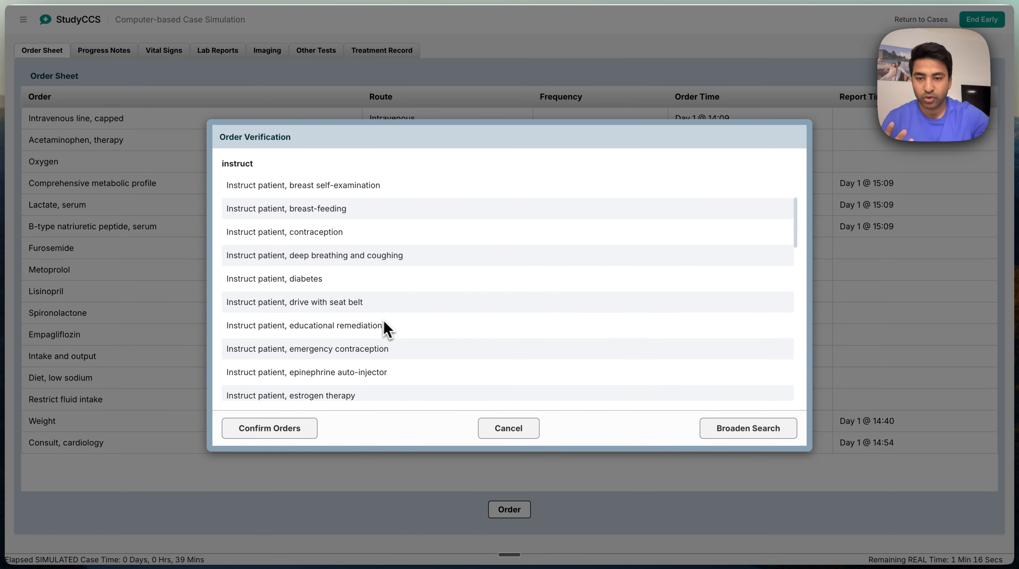
scroll(340, 321, "down", 1)
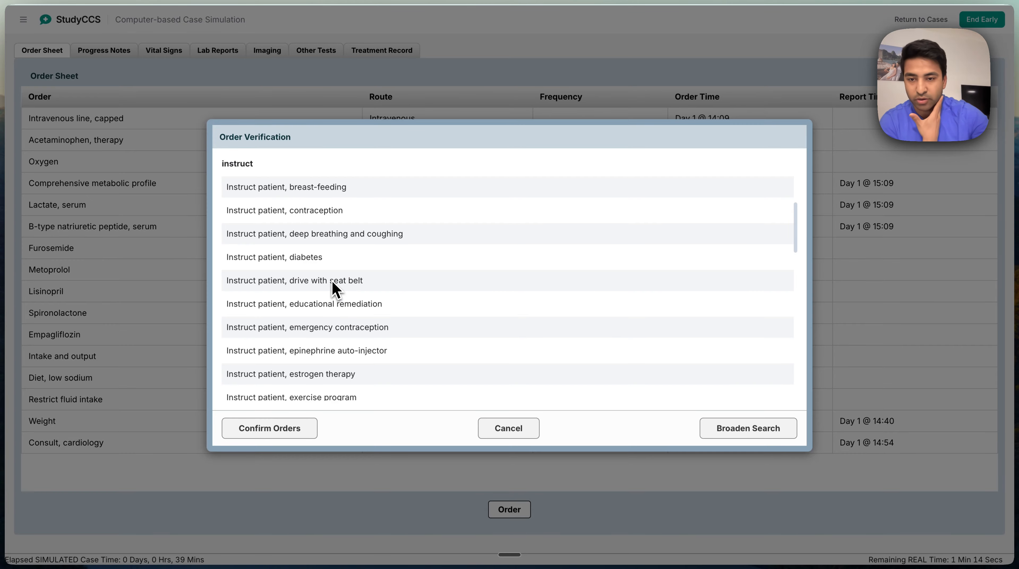
scroll(321, 303, "down", 5)
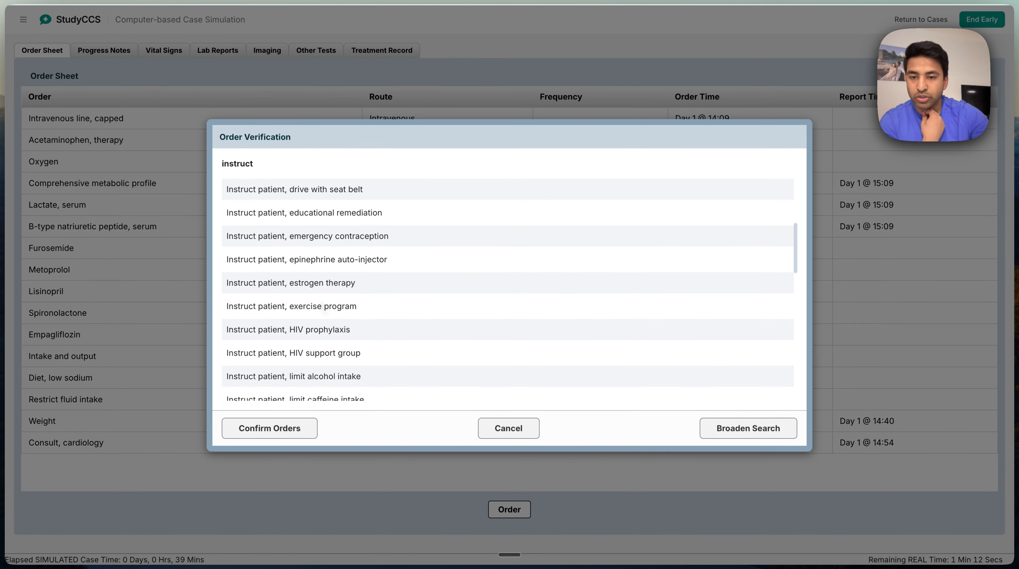
scroll(330, 286, "down", 2)
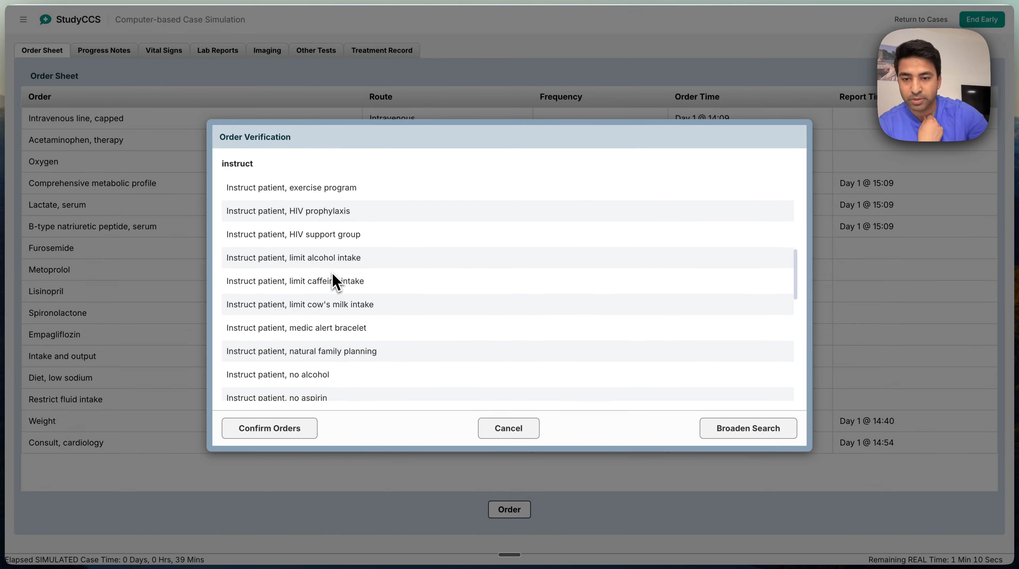
left_click(325, 243)
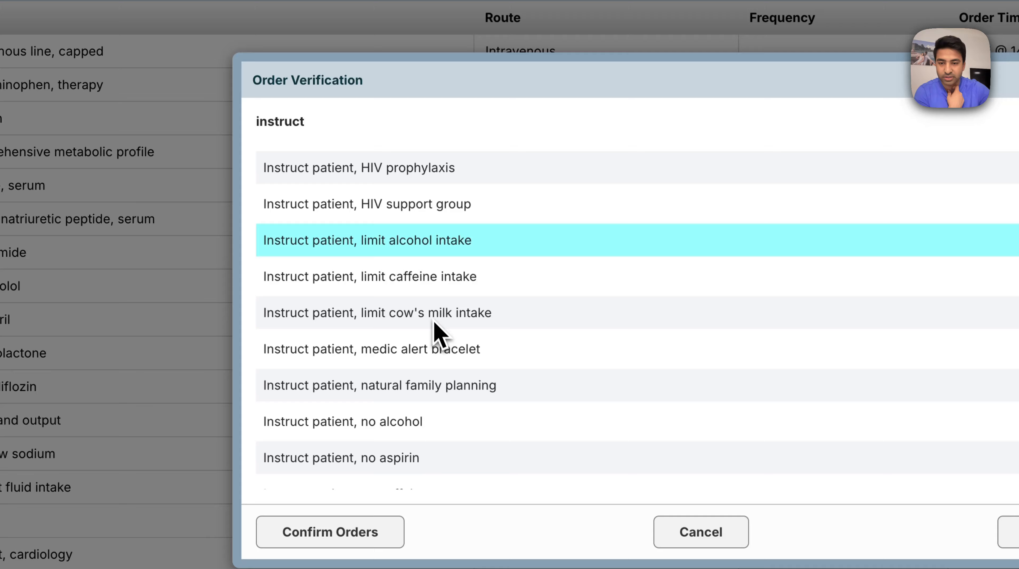
Add "Instruct patient, no illegal drug use" and "Instruct patient, smoking cessation" to the selection and confirm the counselling orders
scroll(437, 335, "down", 2)
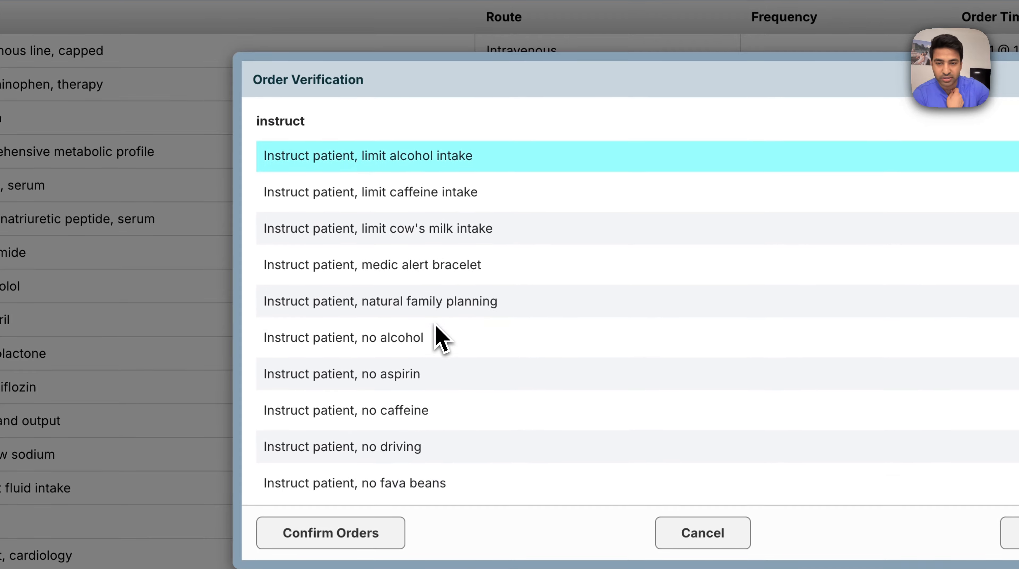
scroll(436, 336, "down", 4)
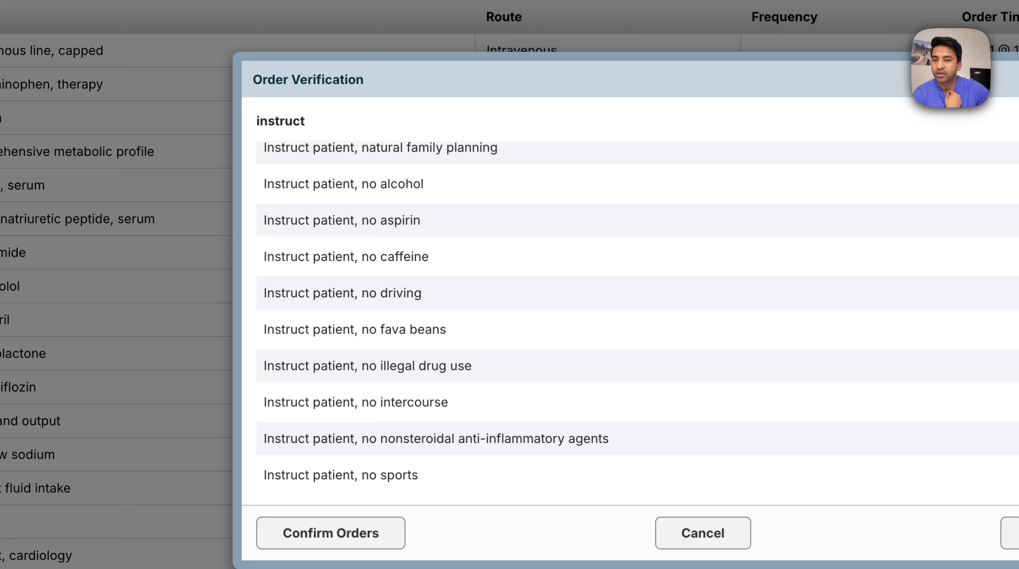
scroll(433, 255, "down", 4)
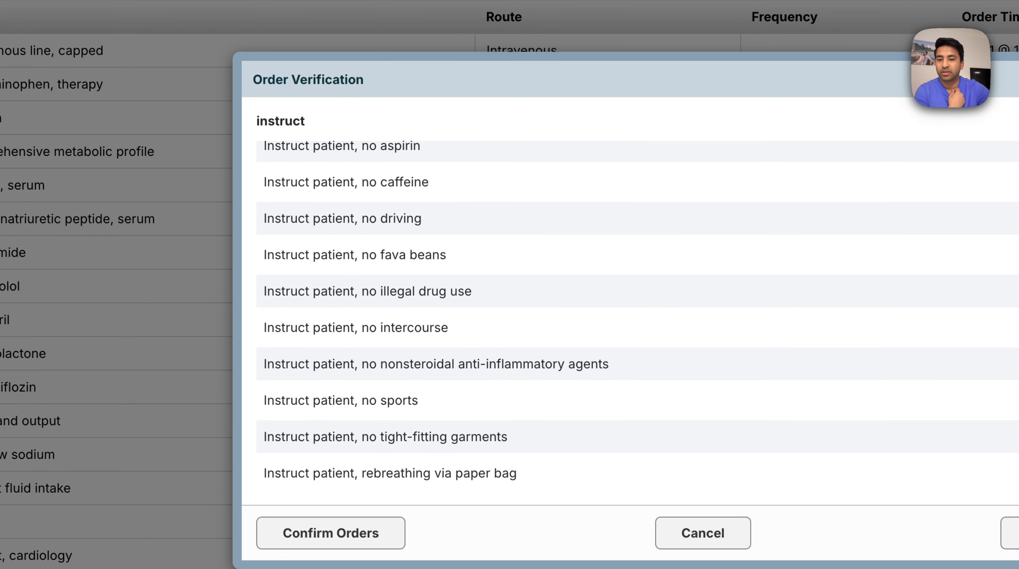
left_click(438, 238)
scroll(441, 306, "down", 8)
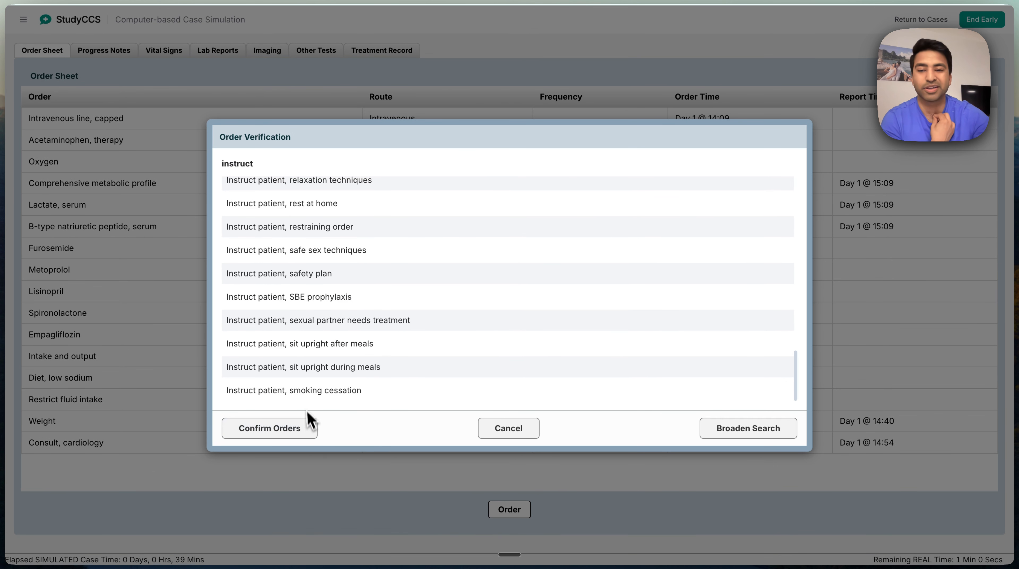
left_click(335, 398)
left_click(269, 428)
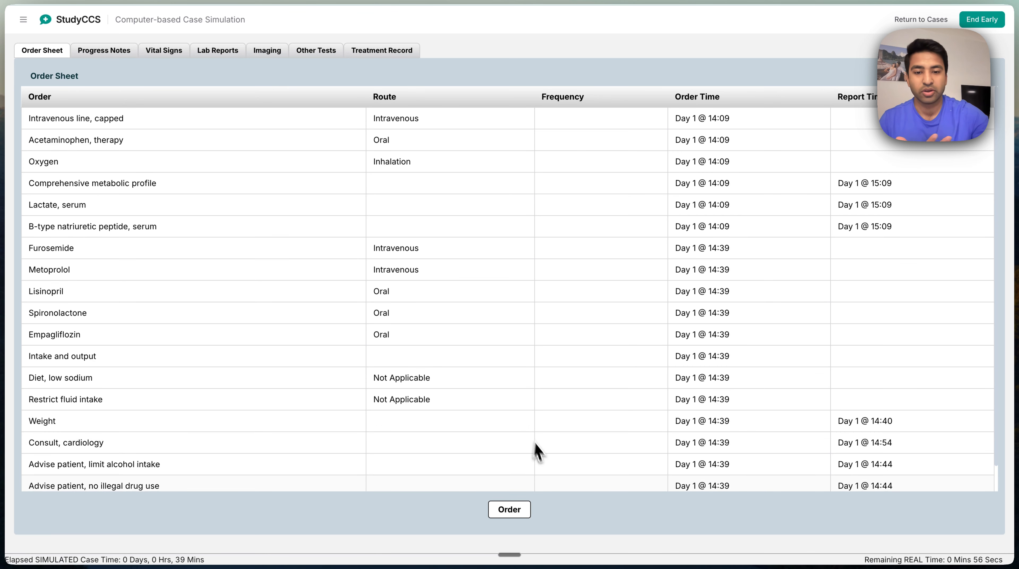
Look over the complete order sheet and end the case early
scroll(517, 407, "down", 2)
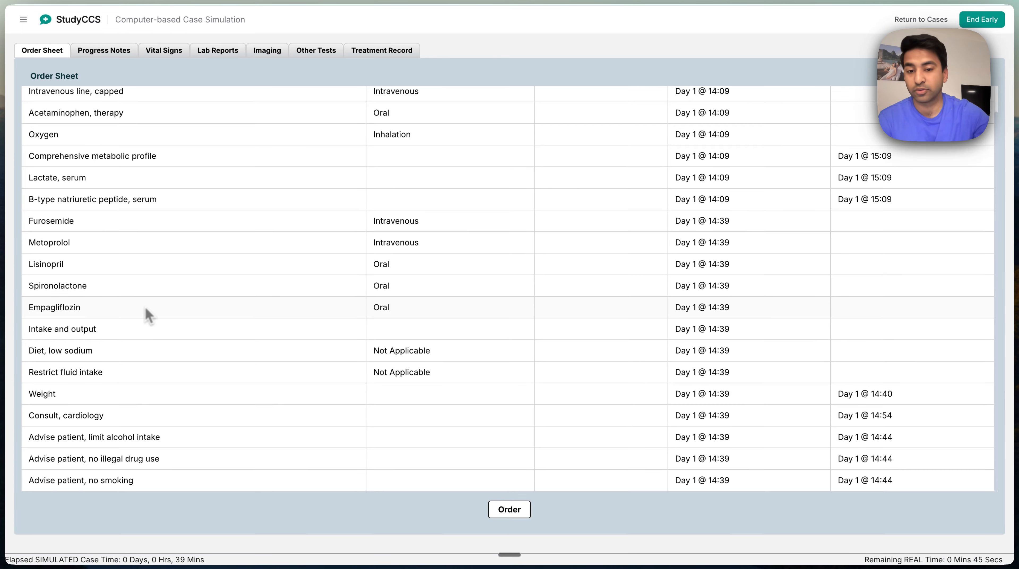
scroll(160, 309, "up", 2)
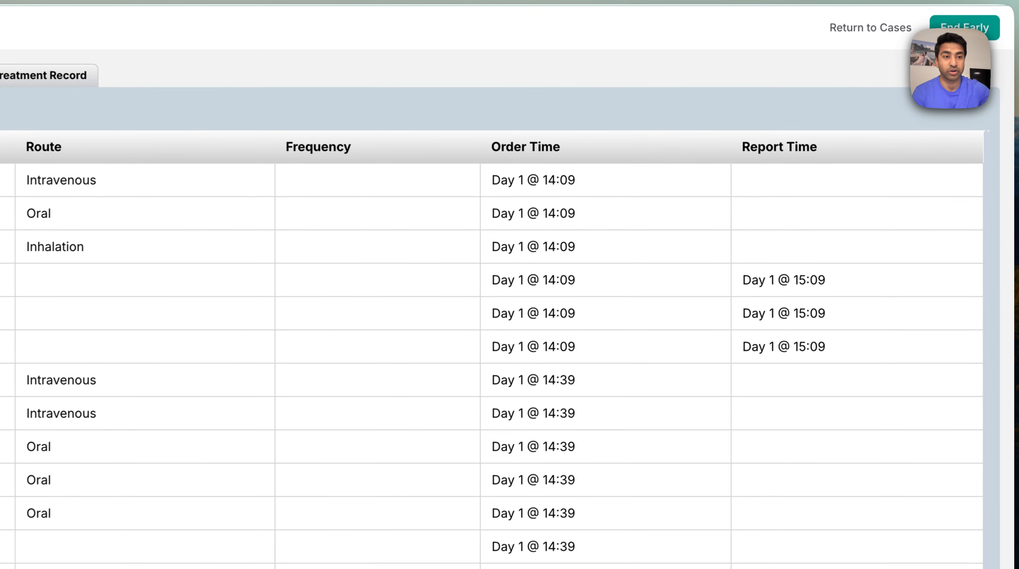
left_click(965, 27)
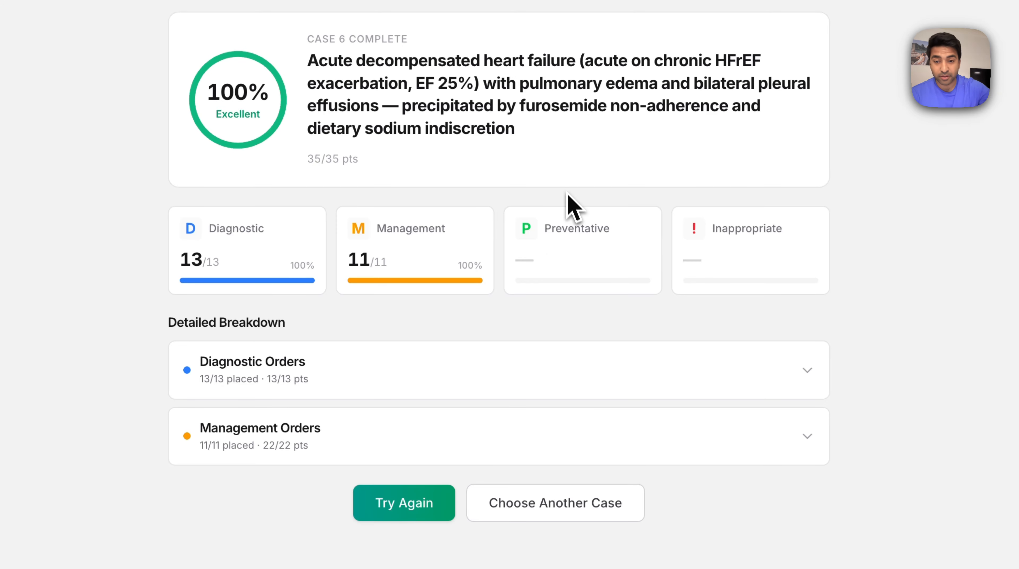
Examine the detailed score breakdown for the diagnostic orders and the management orders
left_click(492, 364)
scroll(493, 365, "down", 5)
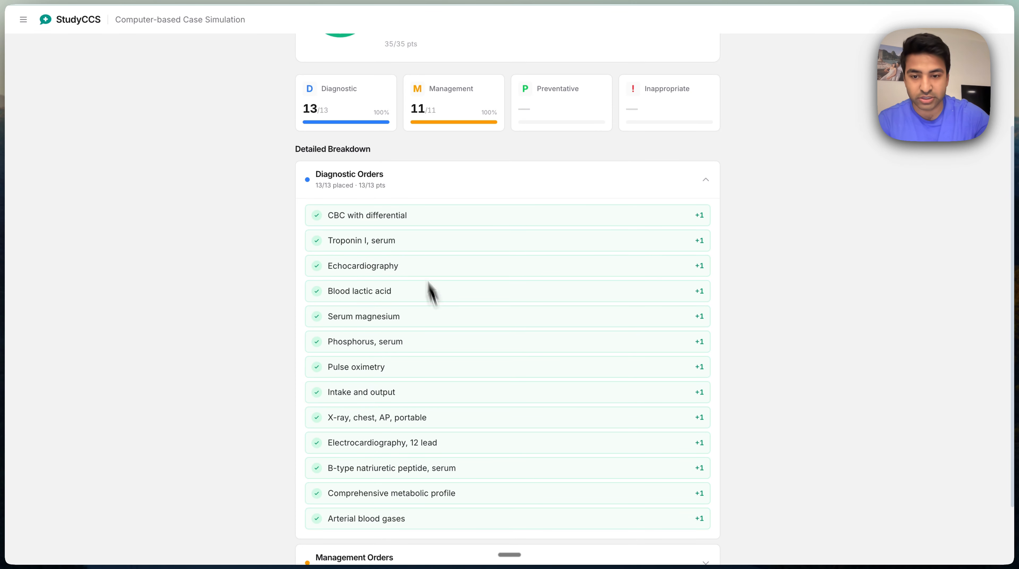
scroll(398, 239, "down", 1)
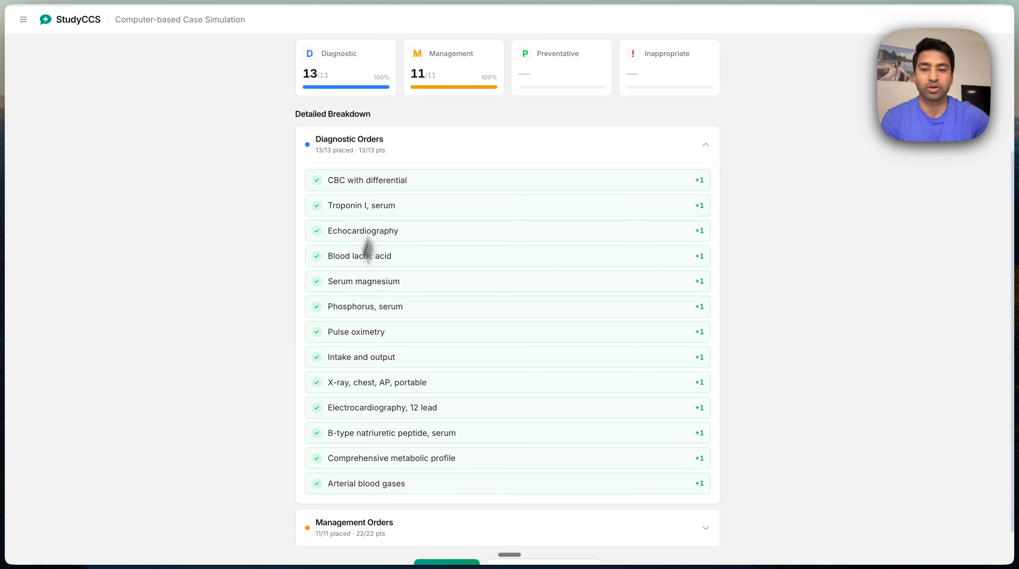
left_click(370, 526)
scroll(371, 530, "down", 5)
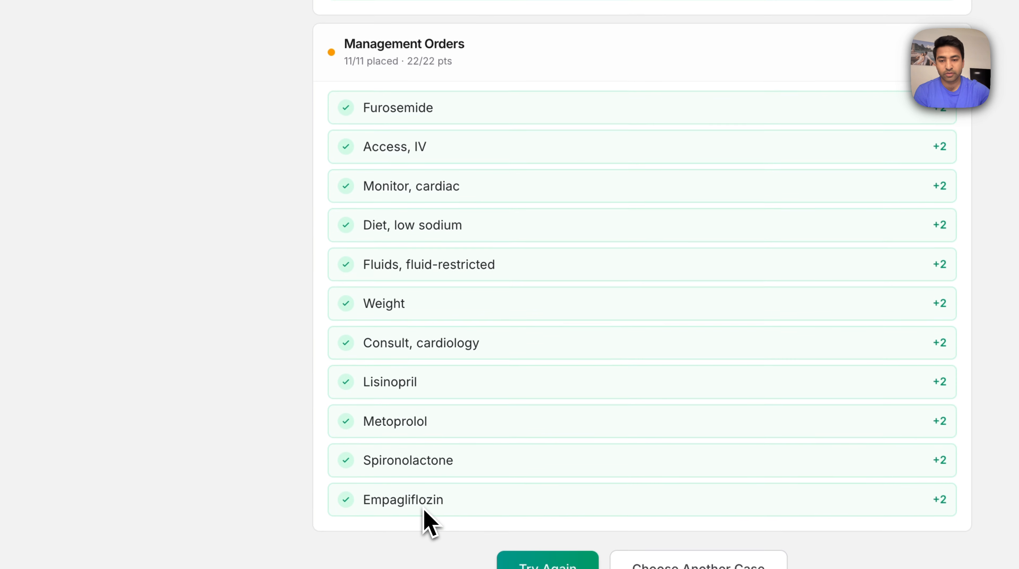